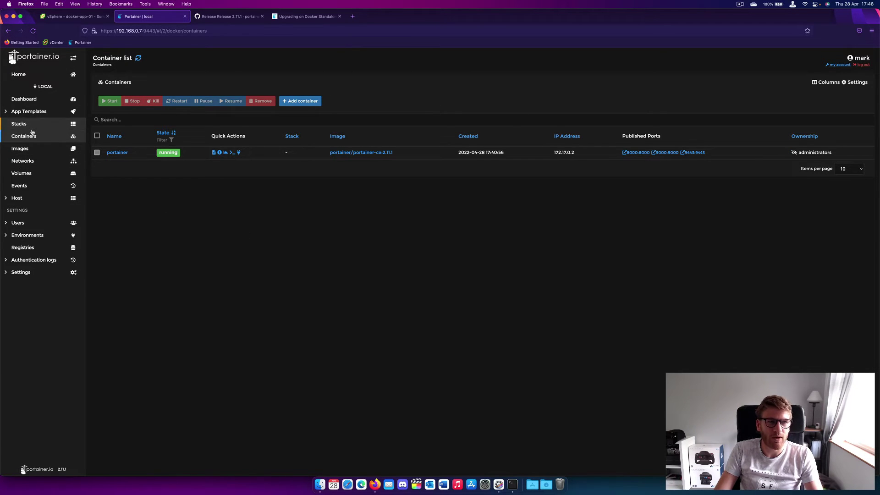
# Step: Start a new container from Portainer's container list and open a fresh browser tab
pyautogui.click(68, 124)
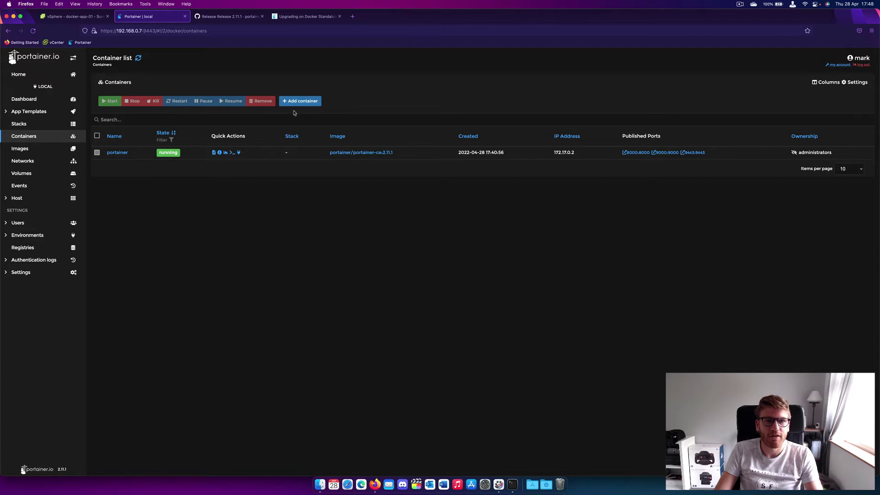
pyautogui.click(300, 102)
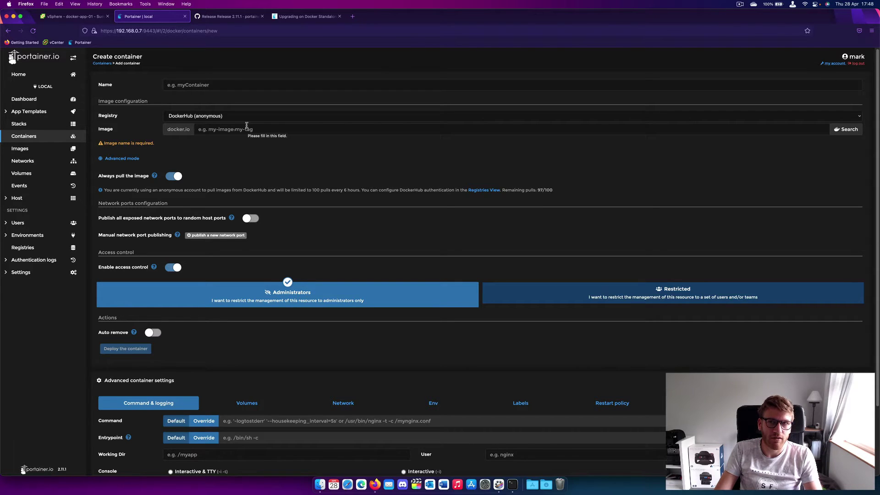
pyautogui.click(353, 17)
# Step: Search Google for 'scrypted docker' and copy the koush/scrypted image name from Docker Hub
pyautogui.click(339, 32)
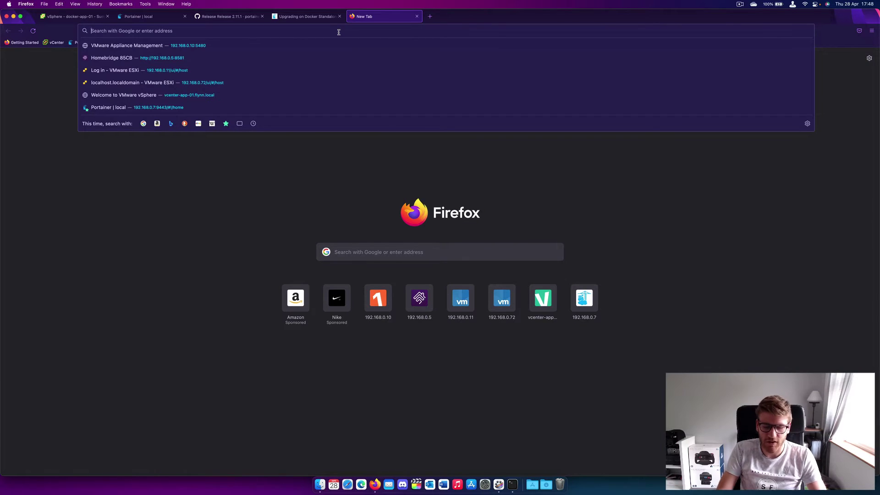
pyautogui.write('scrypte')
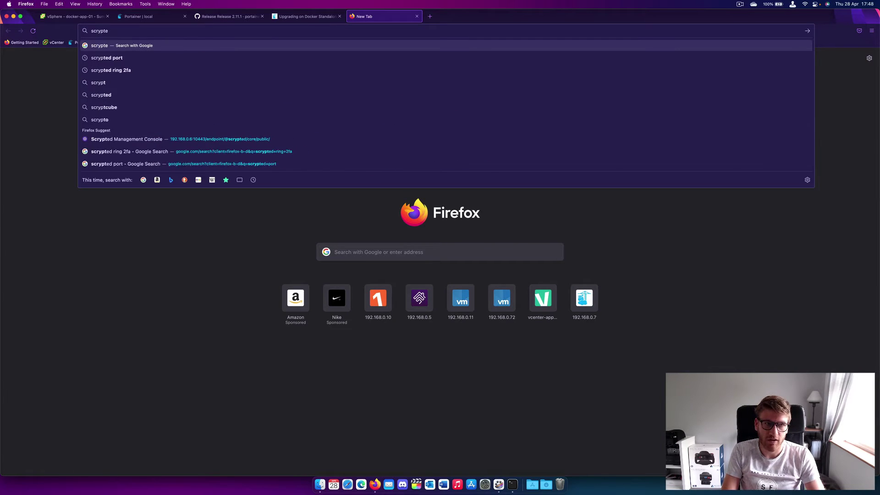
pyautogui.write('d docker')
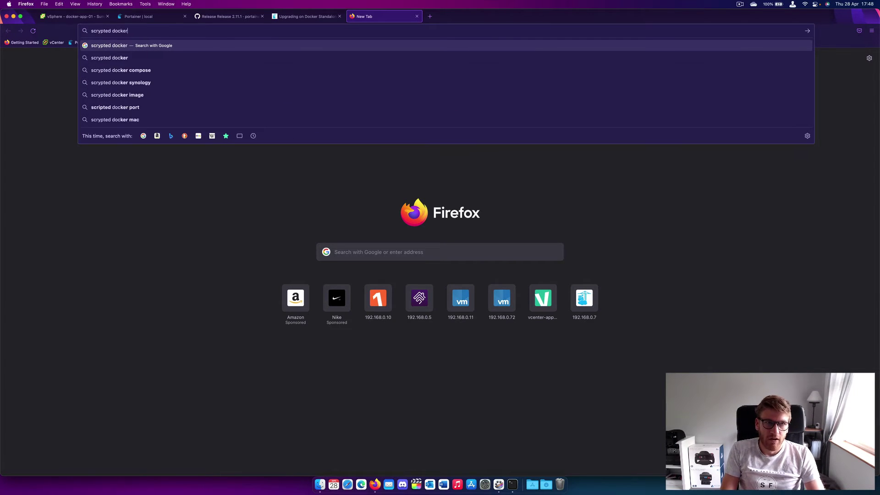
pyautogui.press('Return')
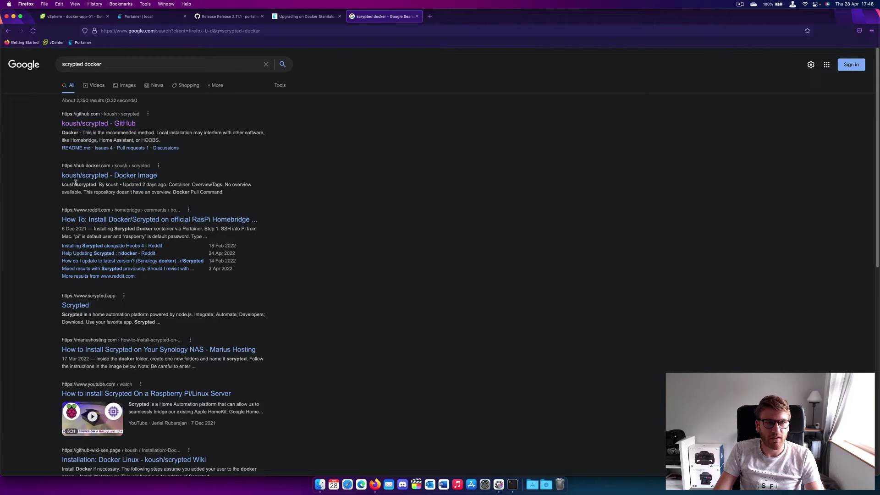
pyautogui.click(118, 179)
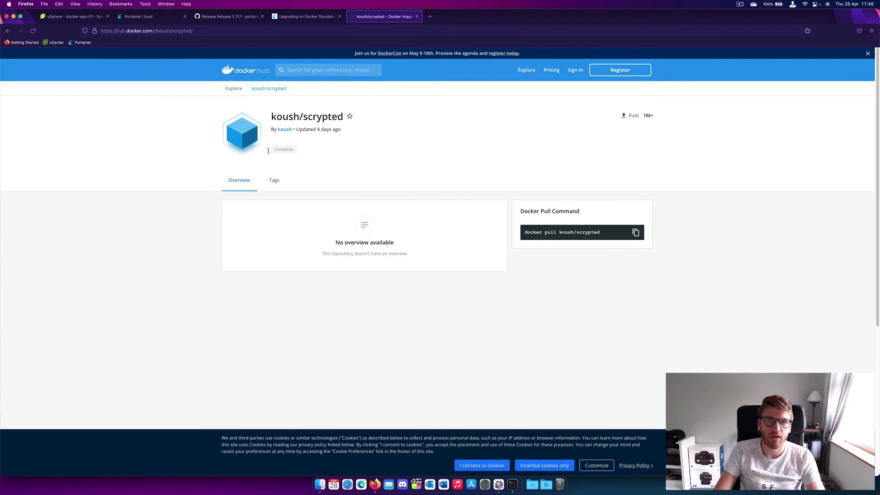
pyautogui.moveTo(271, 117); pyautogui.dragTo(343, 117)
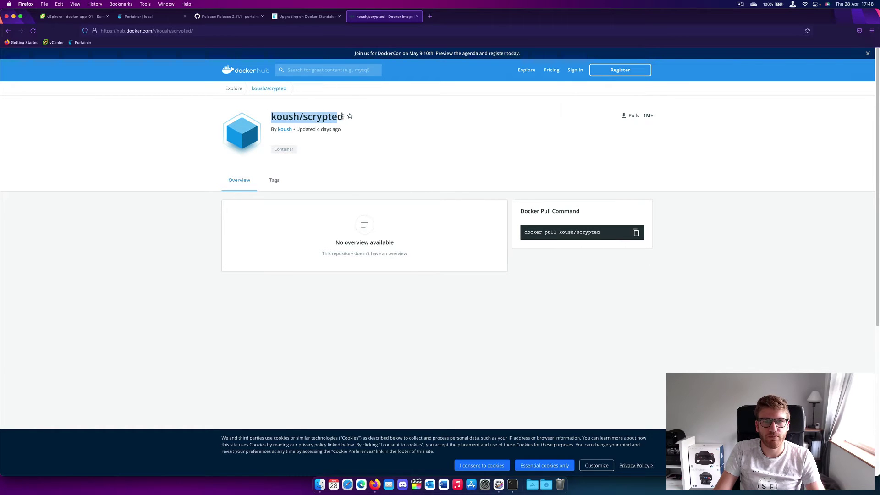
pyautogui.press('super+c')
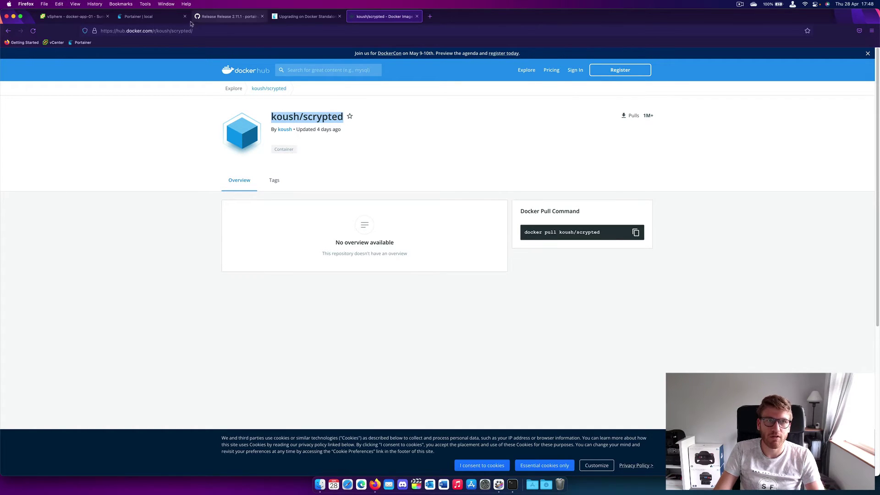
pyautogui.click(163, 17)
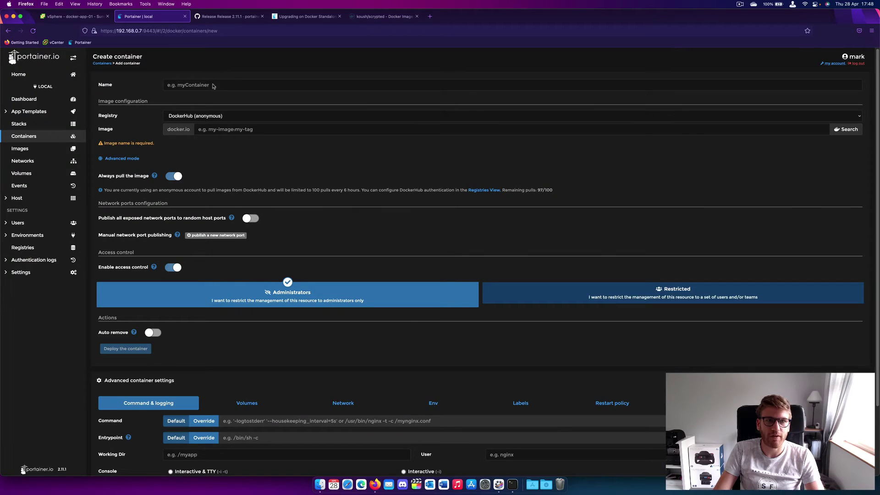
# Step: Paste koush/scrypted into the Image field and enter Scrypted as the container name
pyautogui.click(220, 130)
pyautogui.press('super+v')
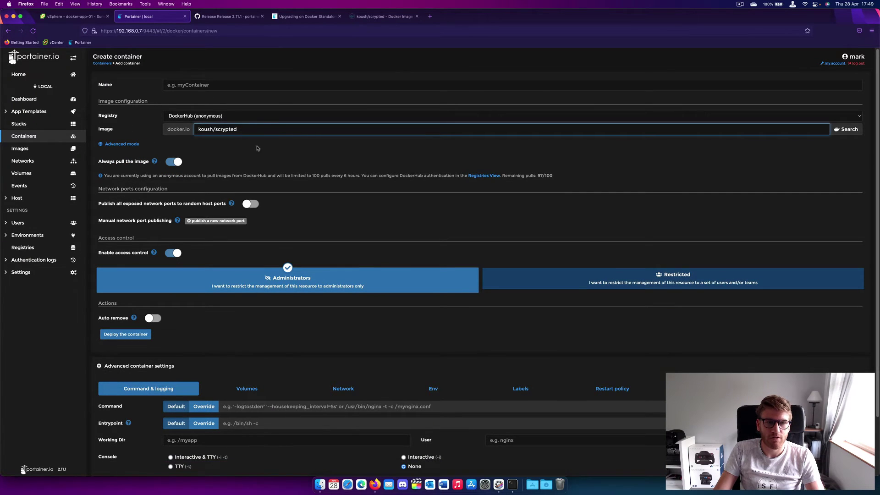
pyautogui.click(257, 145)
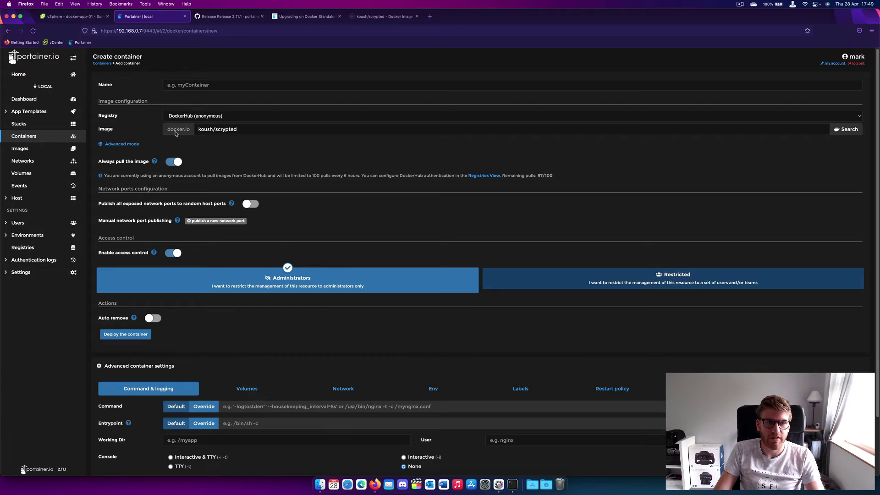
pyautogui.click(184, 86)
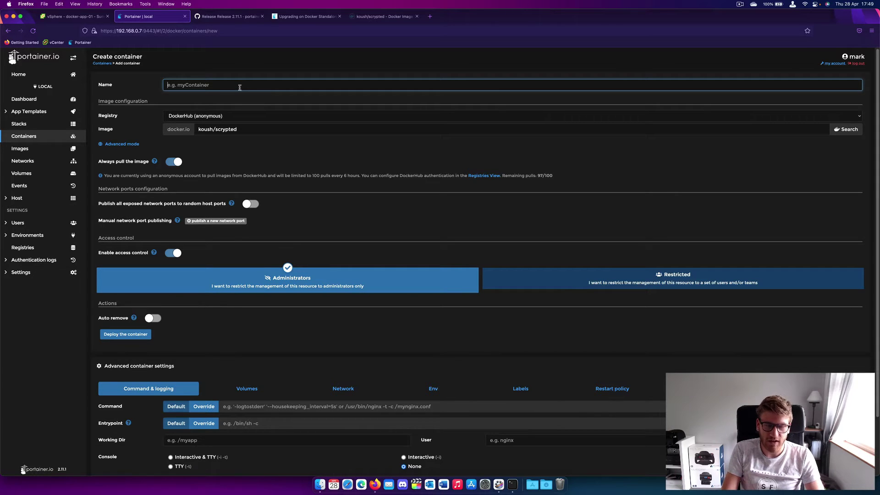
pyautogui.write('Scry')
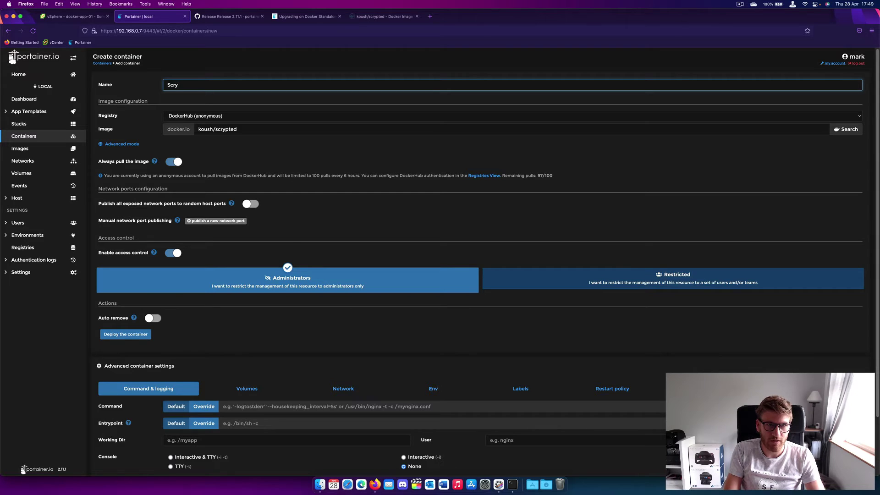
pyautogui.write('pted')
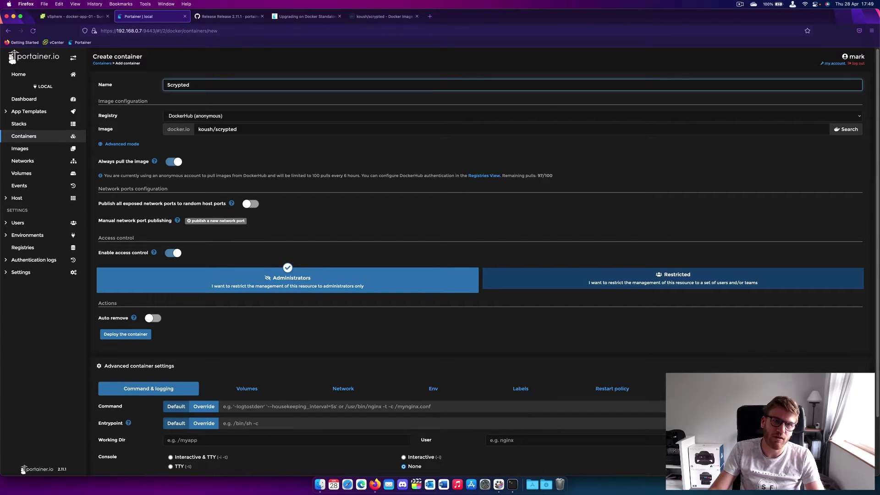
pyautogui.click(347, 152)
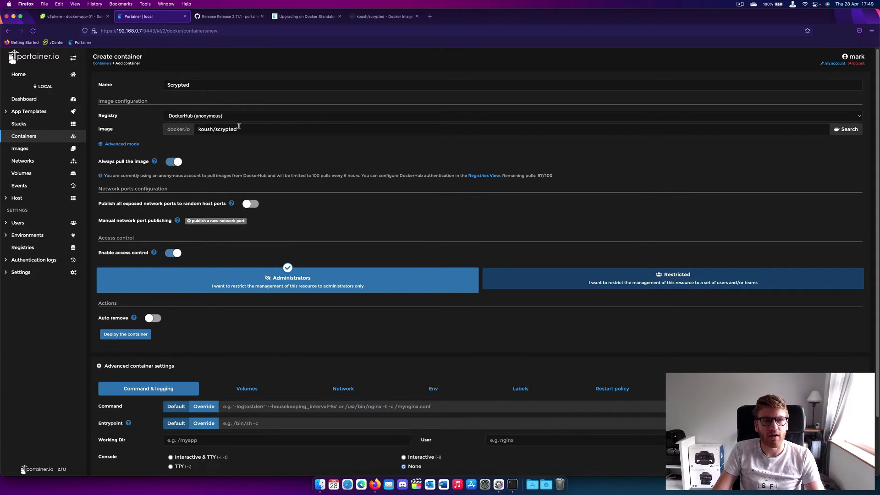
pyautogui.click(269, 128)
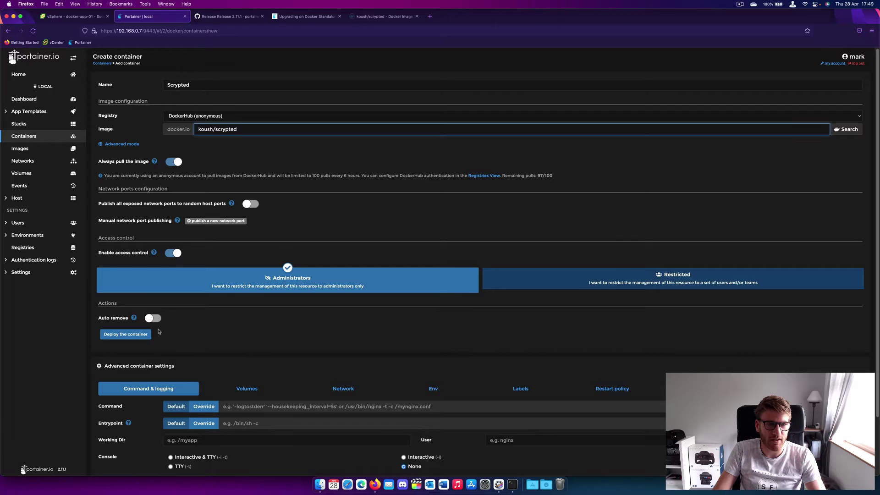
# Step: Set the container's network mode to host
pyautogui.scroll(-2, 279, 312)
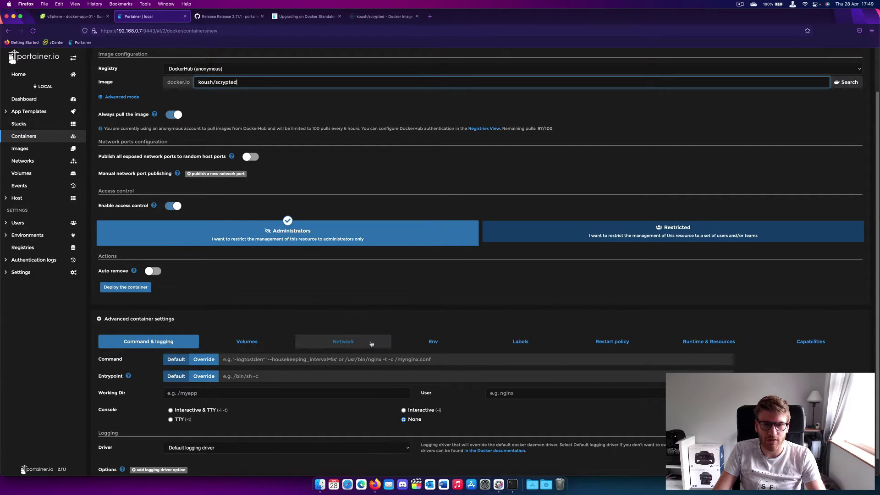
pyautogui.click(346, 343)
pyautogui.click(175, 360)
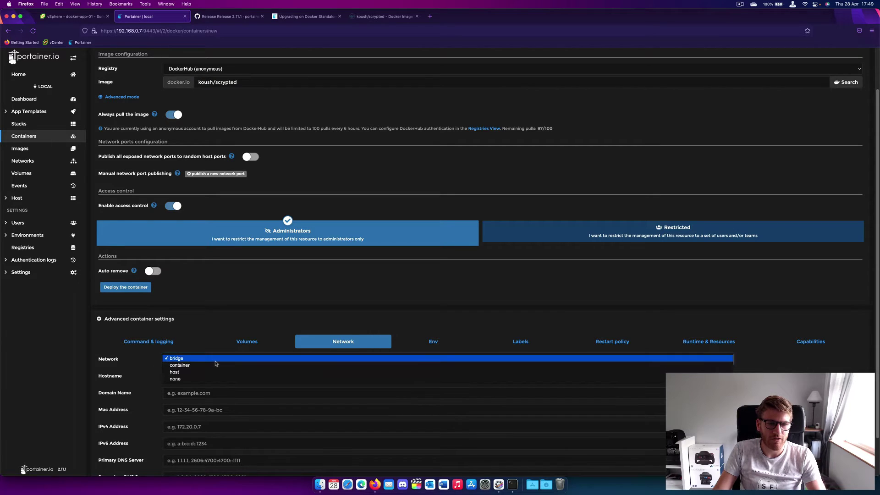
pyautogui.click(182, 372)
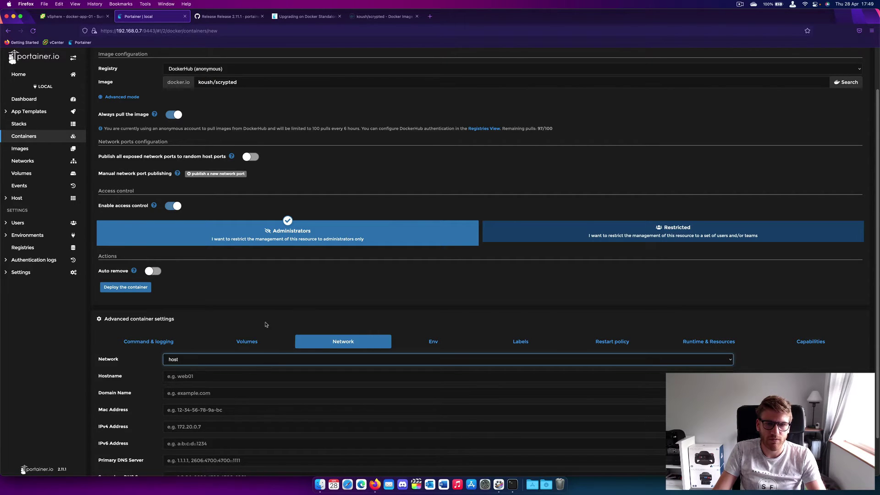
# Step: Choose the Unless stopped restart policy and deploy the Scrypted container
pyautogui.click(639, 344)
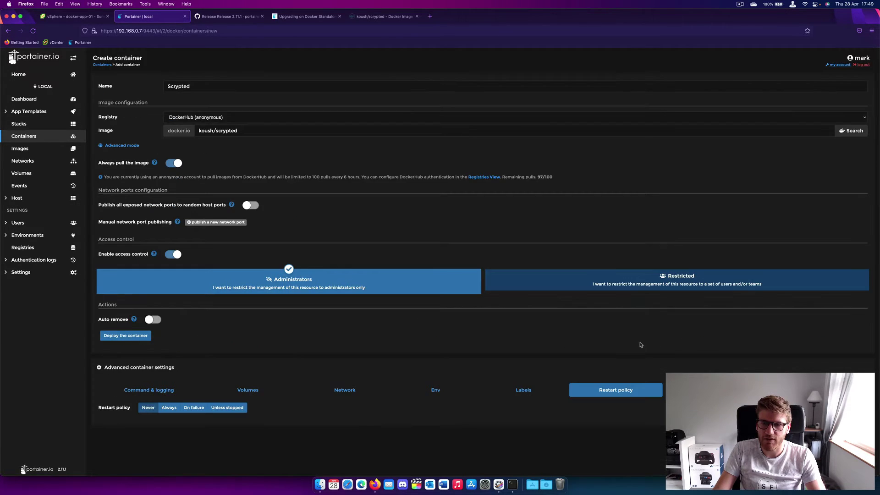
pyautogui.click(225, 408)
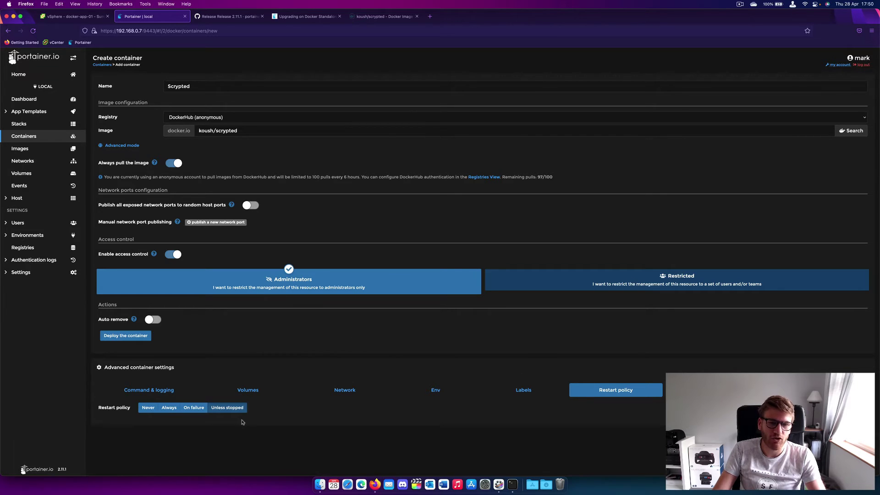
pyautogui.click(346, 389)
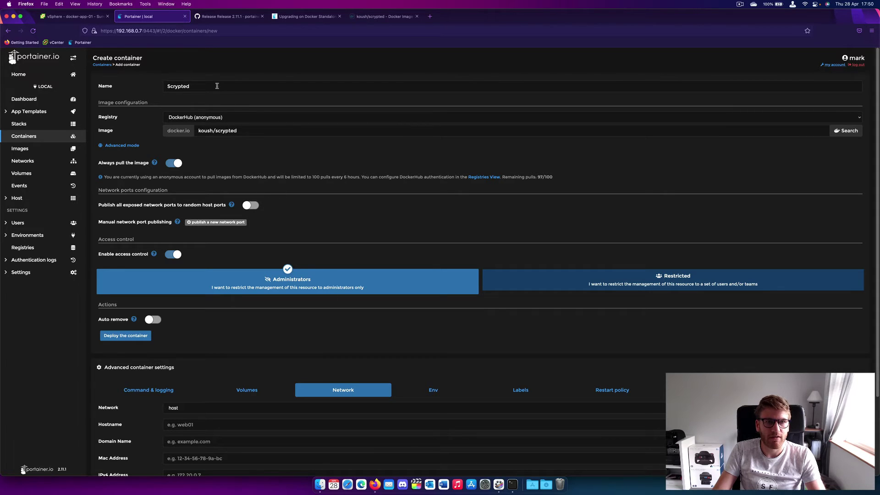
pyautogui.click(258, 133)
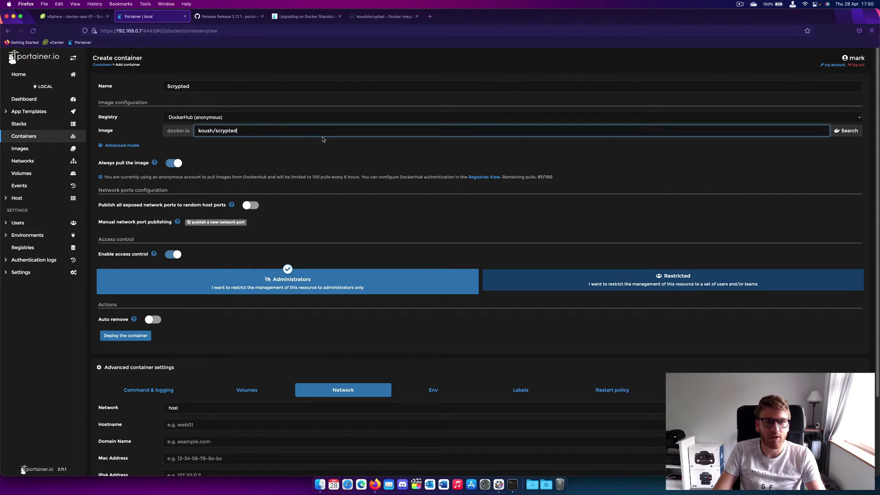
pyautogui.click(222, 88)
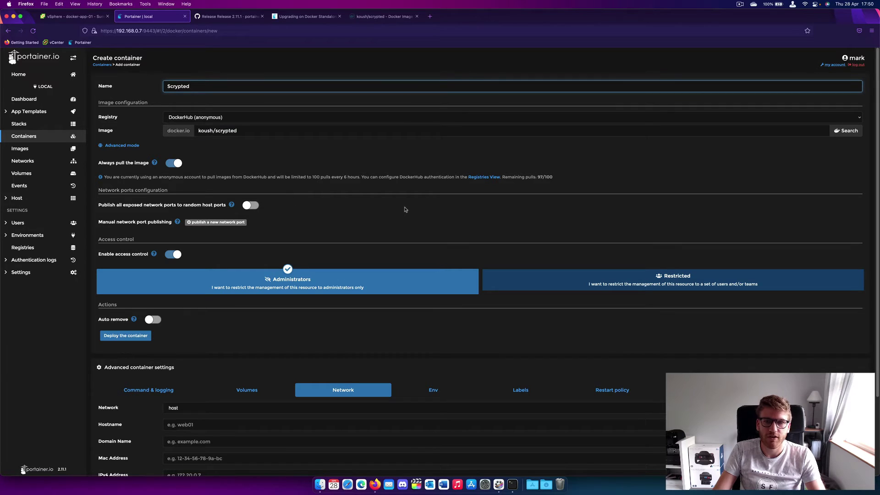
pyautogui.click(125, 338)
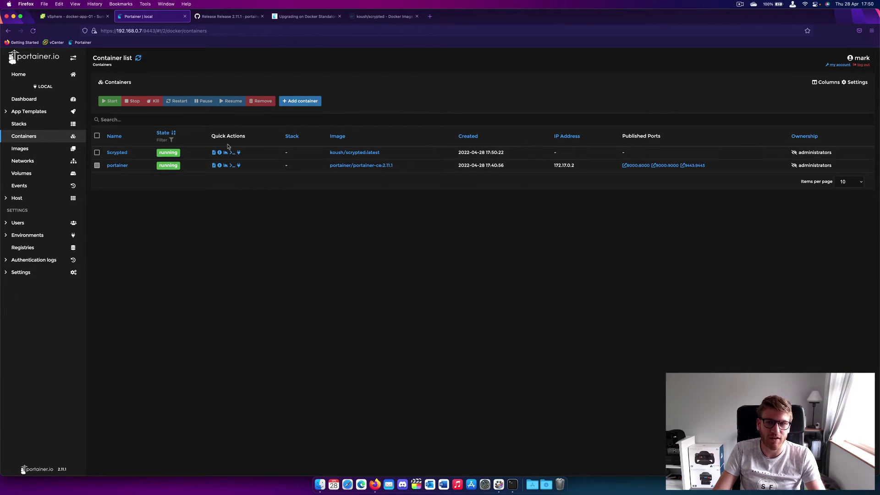
# Step: Check the pulled koush/scrypted image under Images, then return to the Containers list
pyautogui.click(23, 153)
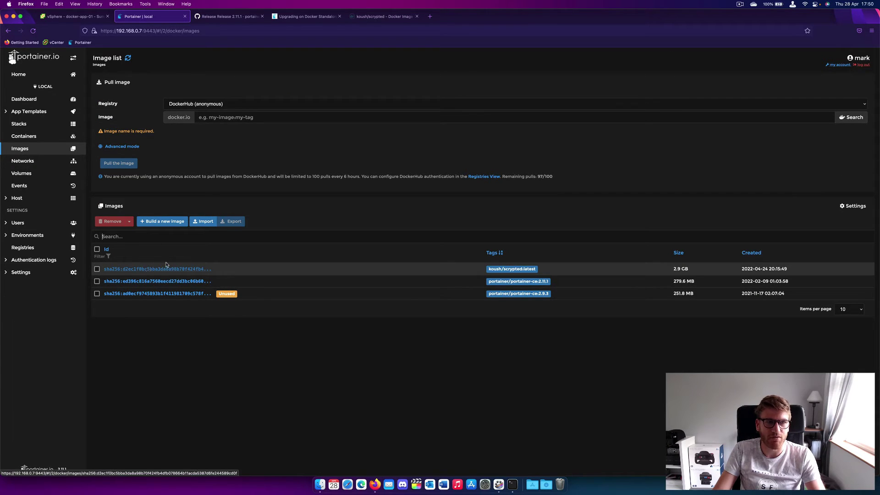
pyautogui.click(35, 137)
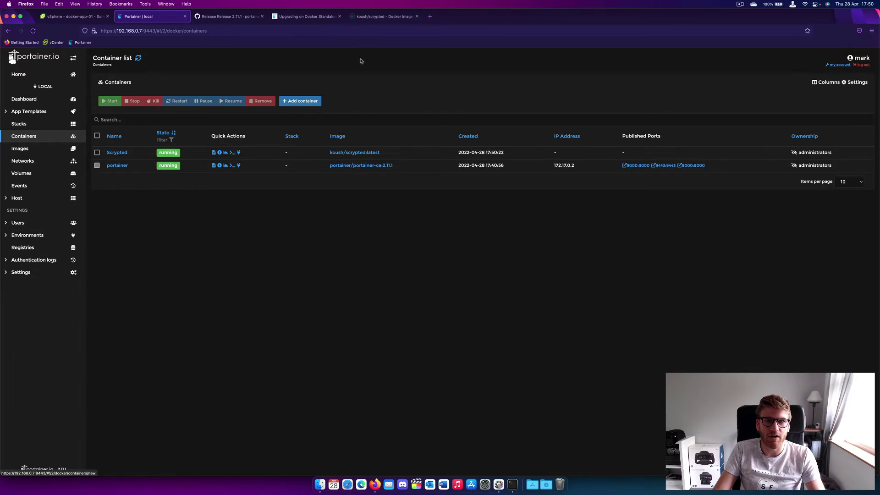
pyautogui.click(429, 17)
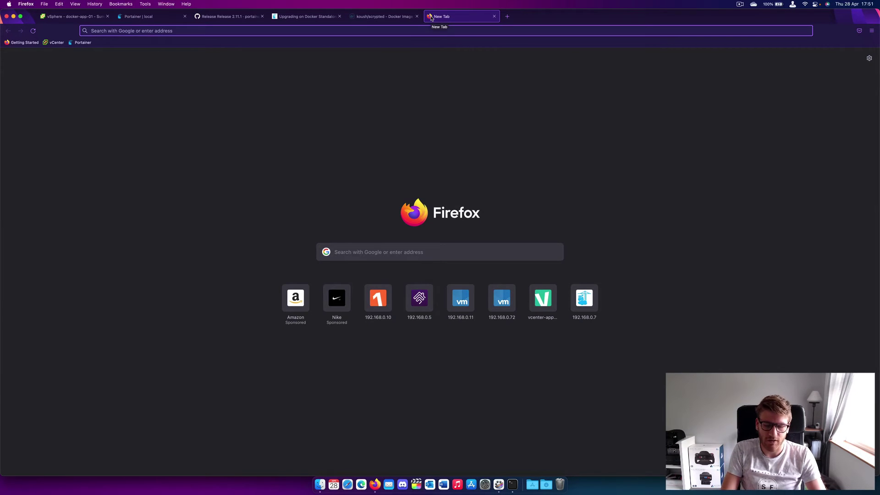
pyautogui.write('https')
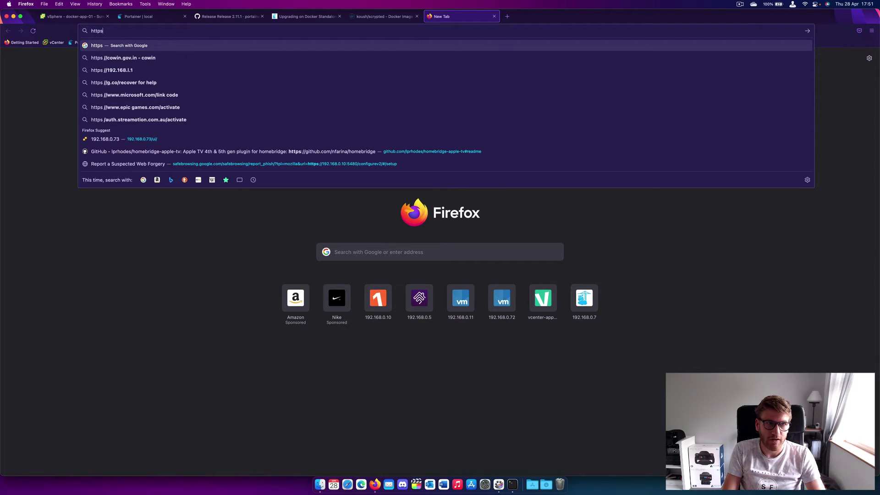
pyautogui.write('://')
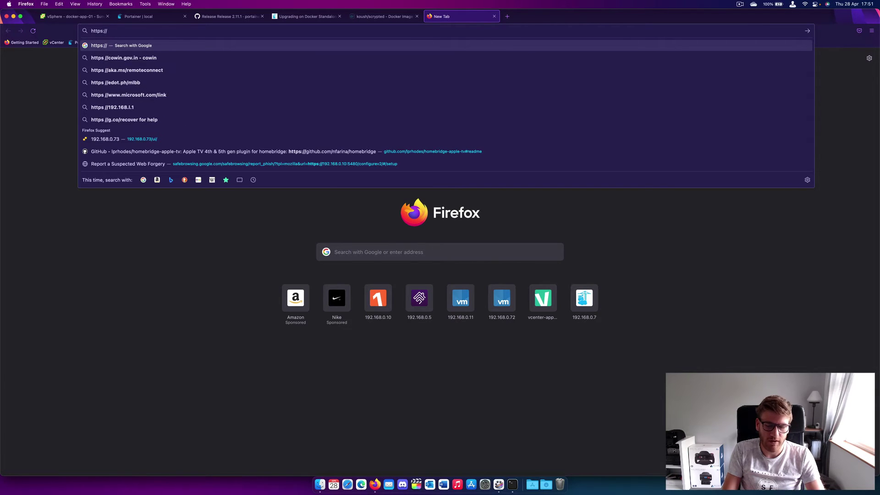
pyautogui.write('192.168.0.')
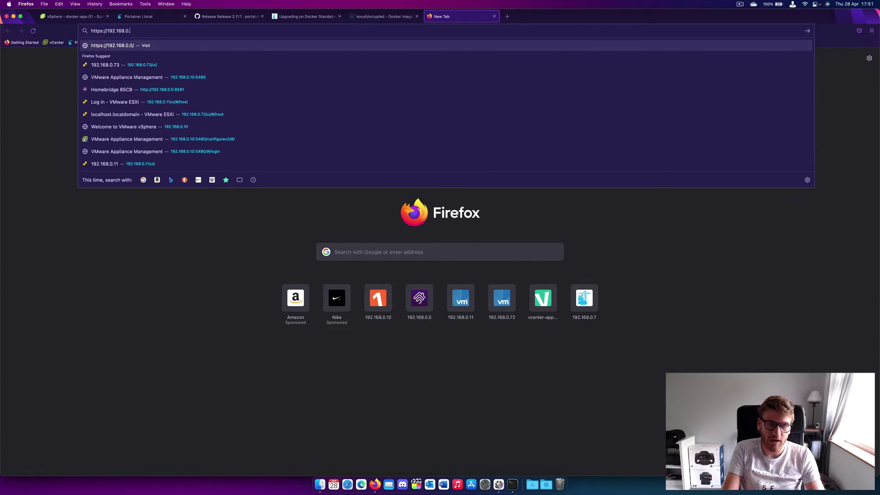
pyautogui.write('72')
pyautogui.press('BackSpace')
pyautogui.press('BackSpace')
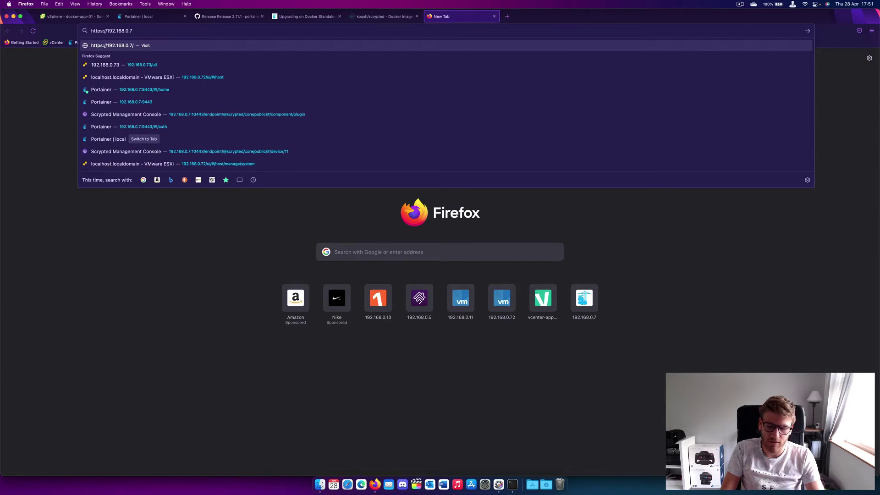
pyautogui.write(':')
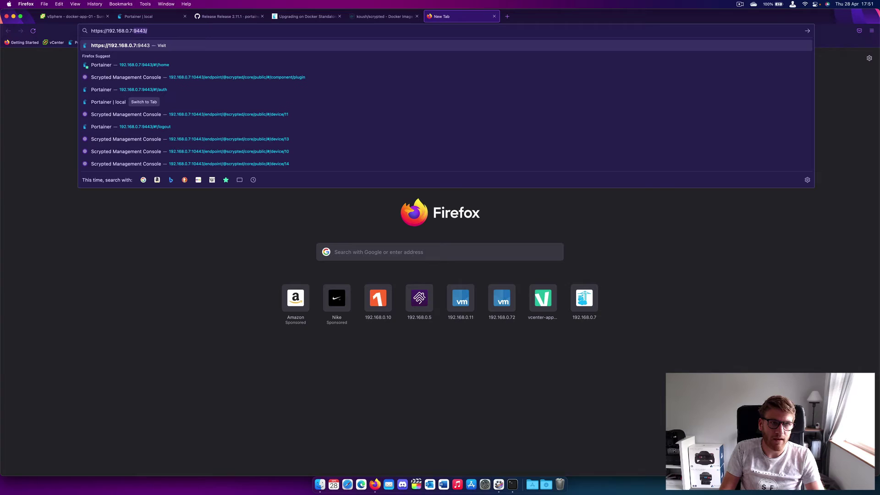
pyautogui.write('10')
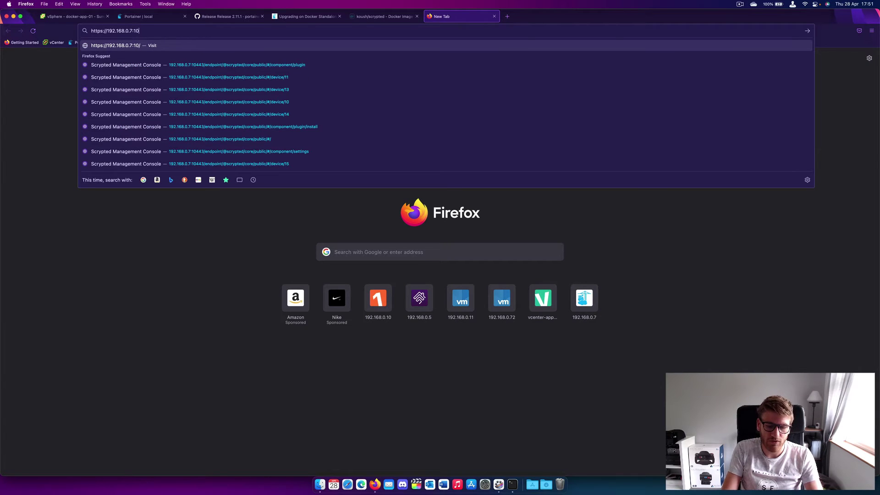
pyautogui.write('443')
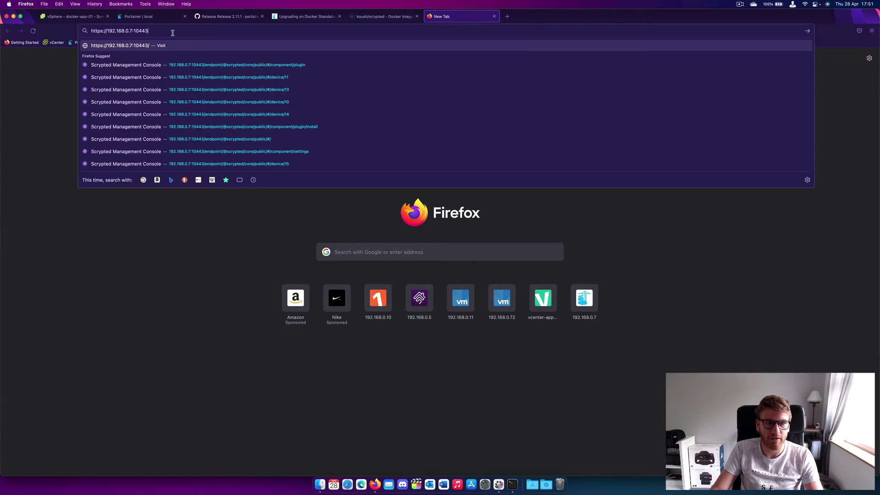
pyautogui.press('Return')
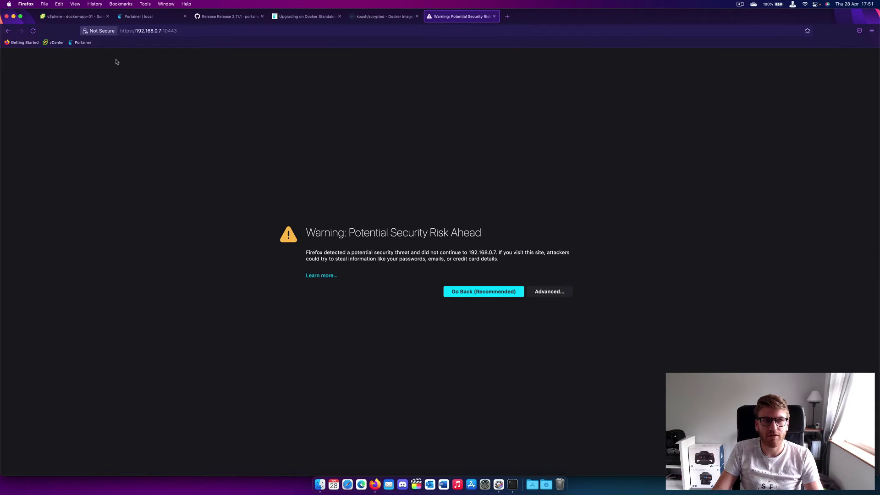
pyautogui.click(558, 294)
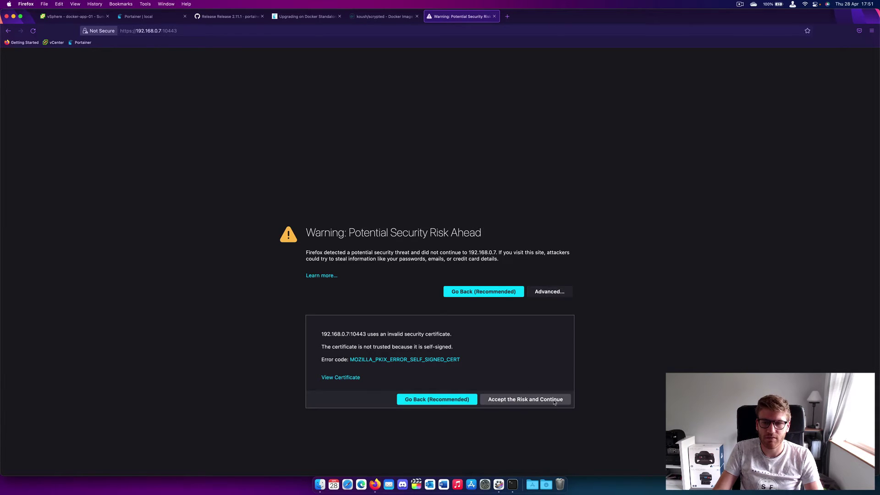
pyautogui.click(525, 401)
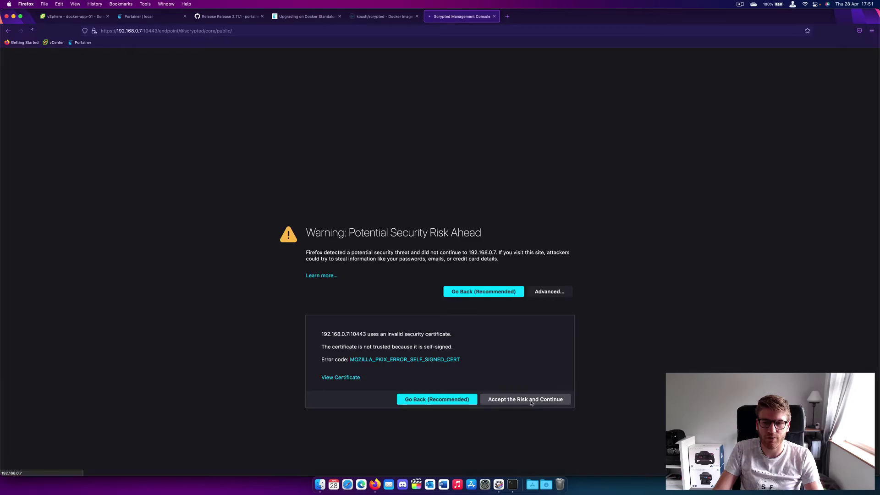
# Step: Create the admin account with a confirmed password, log in, and save the login in Firefox
pyautogui.click(384, 234)
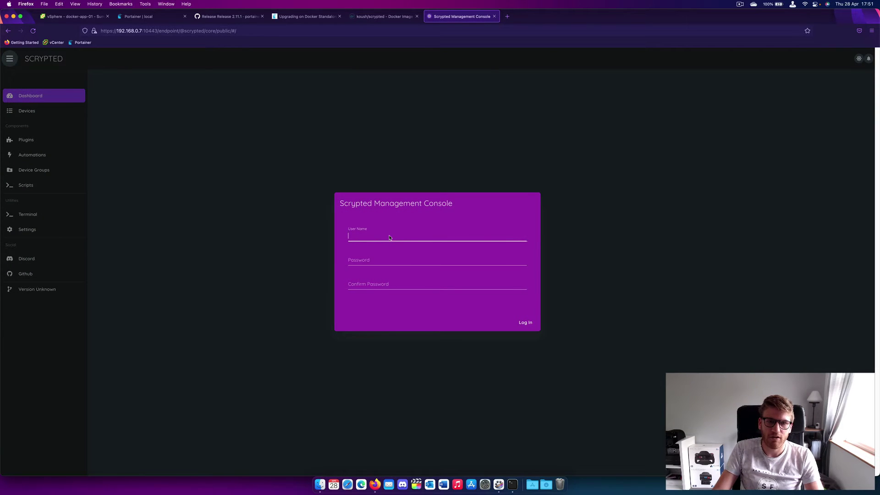
pyautogui.write('admin')
pyautogui.press('Tab')
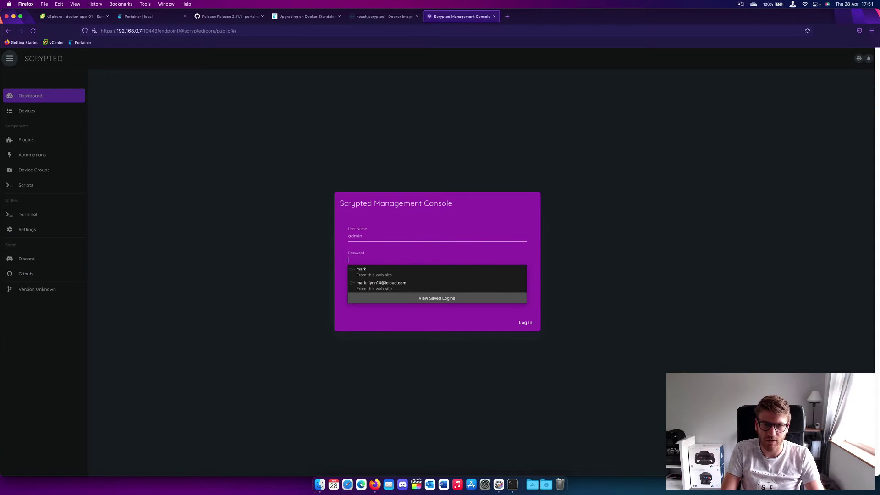
pyautogui.write('••••••••')
pyautogui.press('Tab')
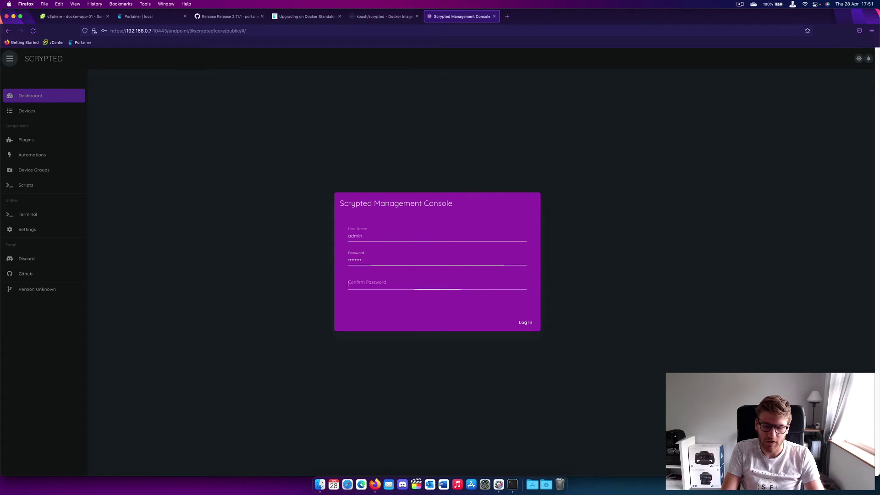
pyautogui.write('••••••••')
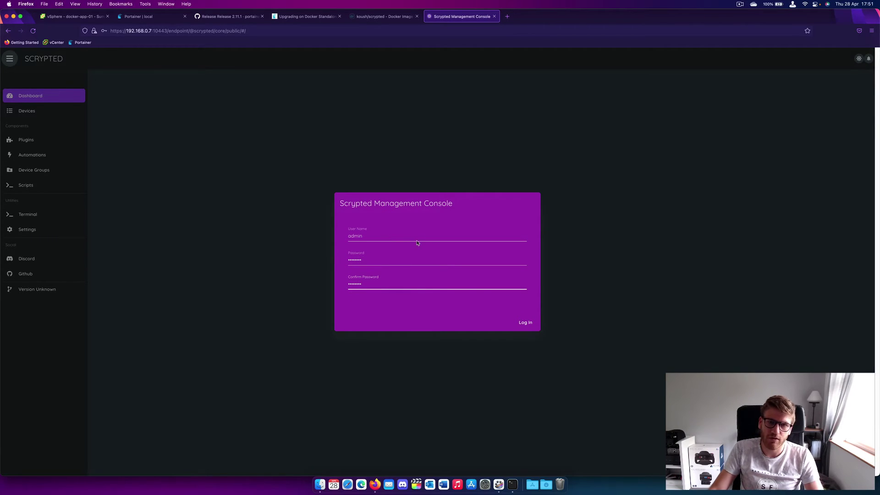
pyautogui.click(525, 323)
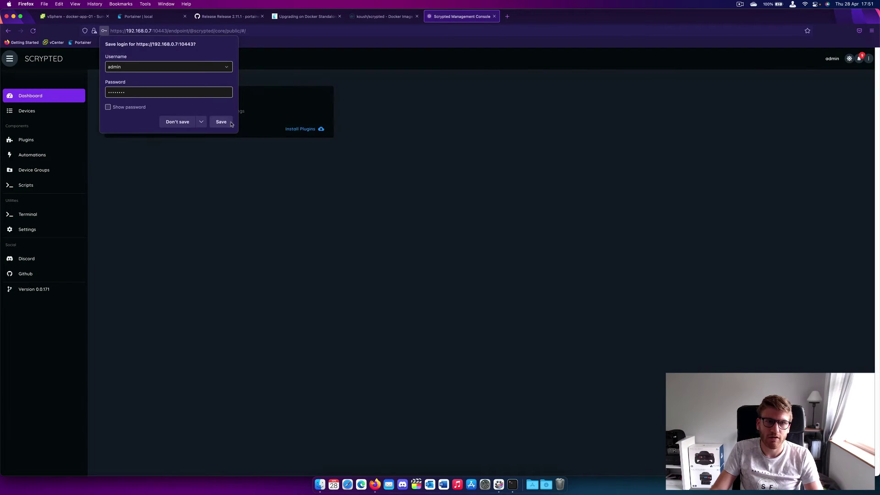
pyautogui.click(222, 122)
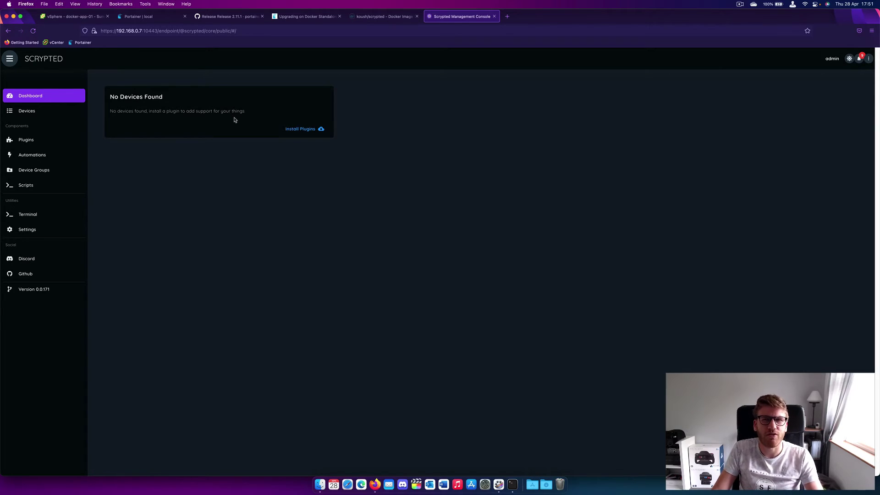
pyautogui.click(33, 143)
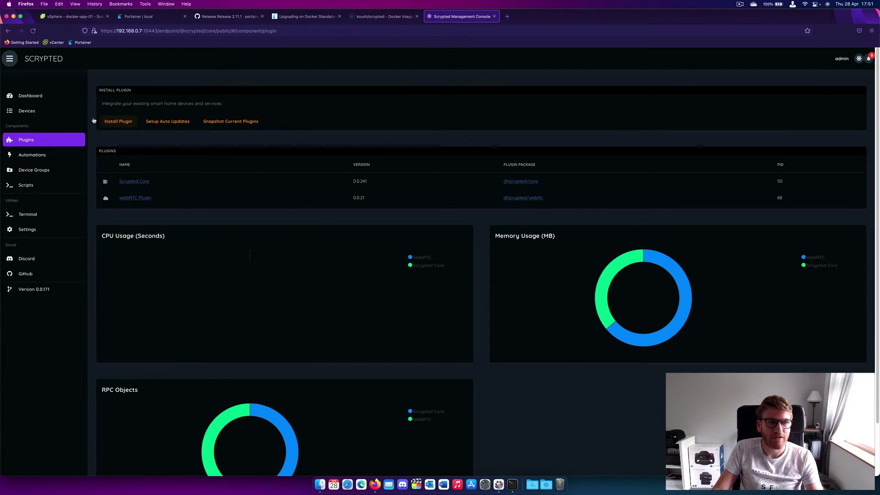
pyautogui.rightClick(29, 92)
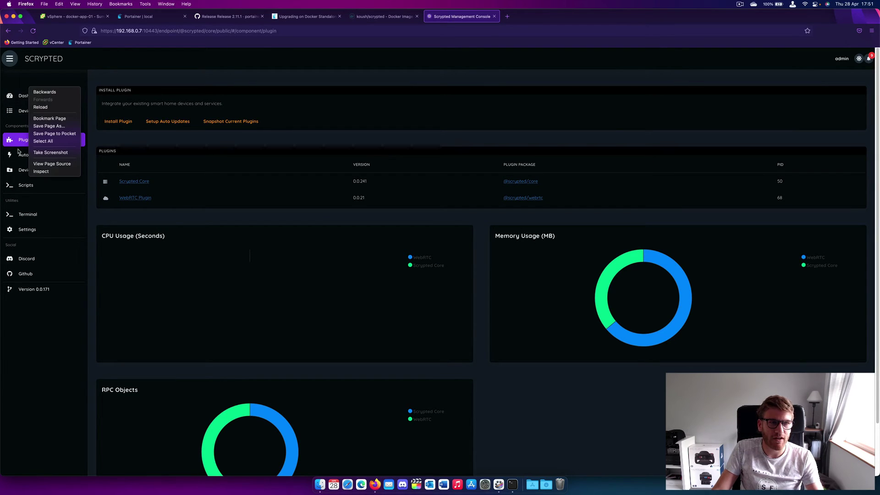
pyautogui.click(18, 150)
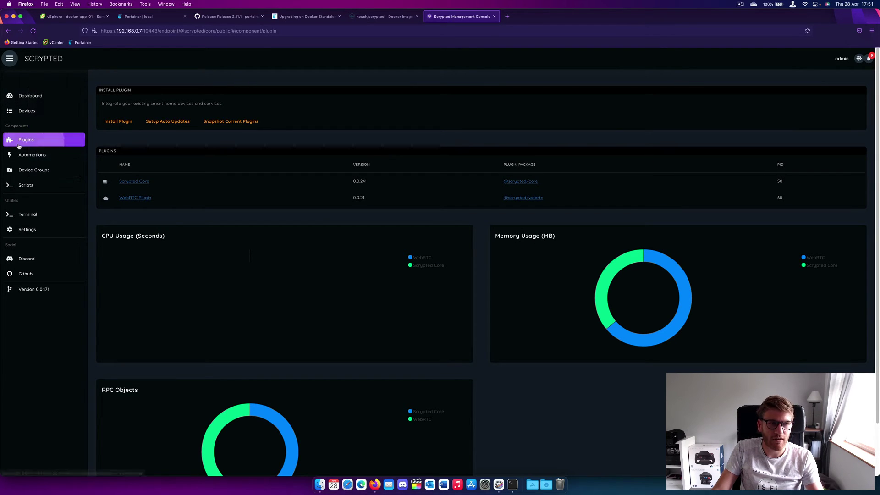
pyautogui.click(53, 93)
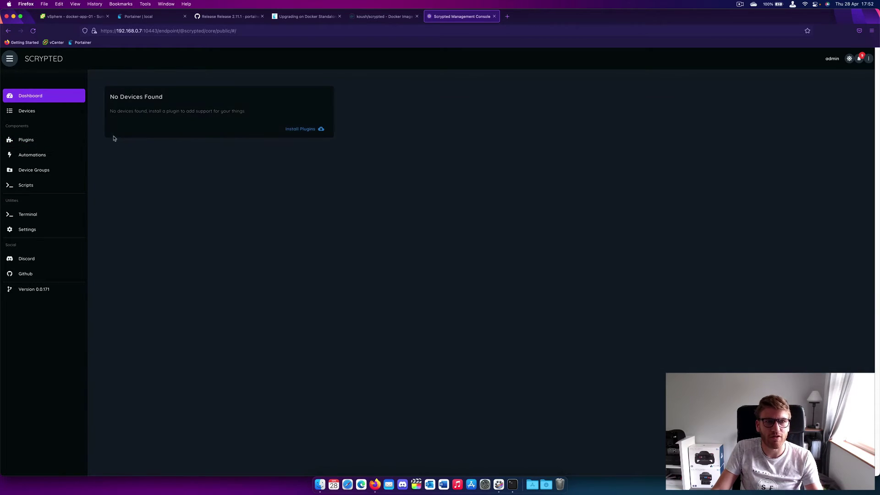
pyautogui.click(304, 133)
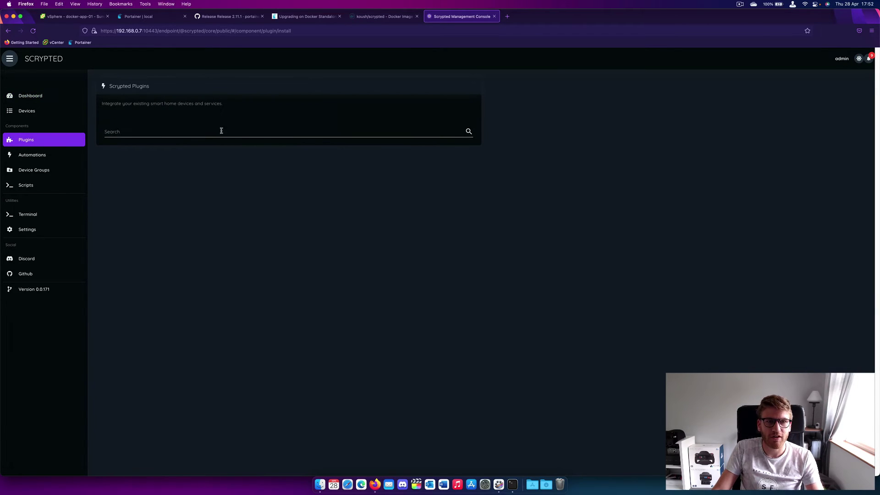
pyautogui.click(159, 131)
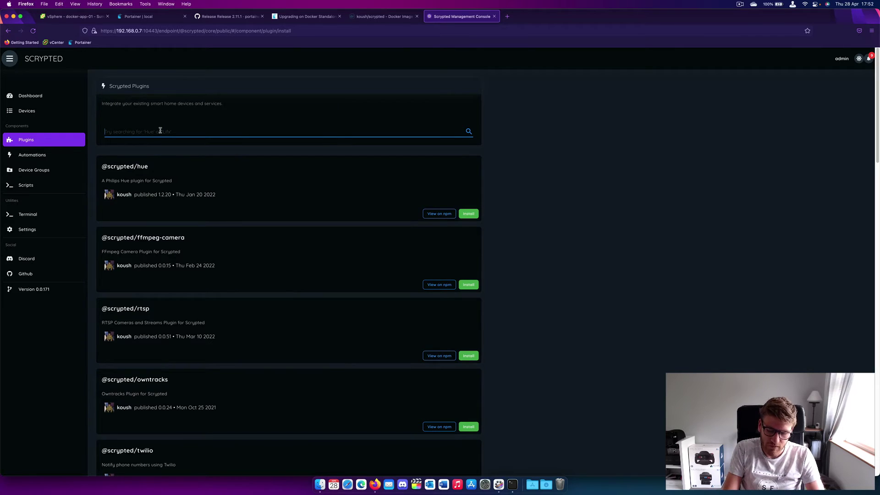
pyautogui.write('ring')
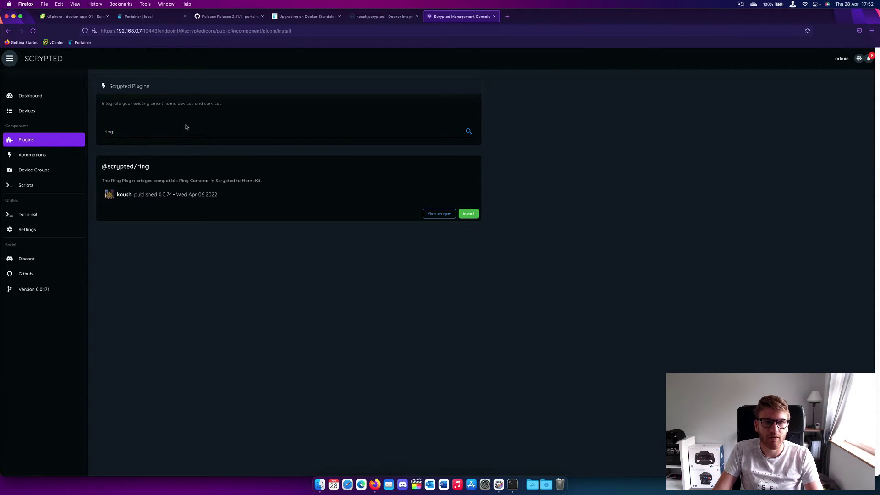
pyautogui.click(469, 214)
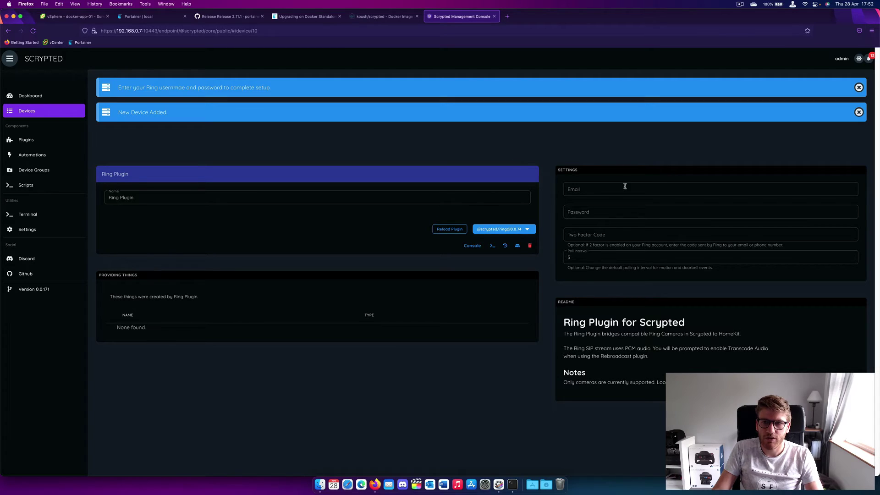
pyautogui.click(603, 186)
pyautogui.press('Down')
pyautogui.press('Down')
pyautogui.press('Down')
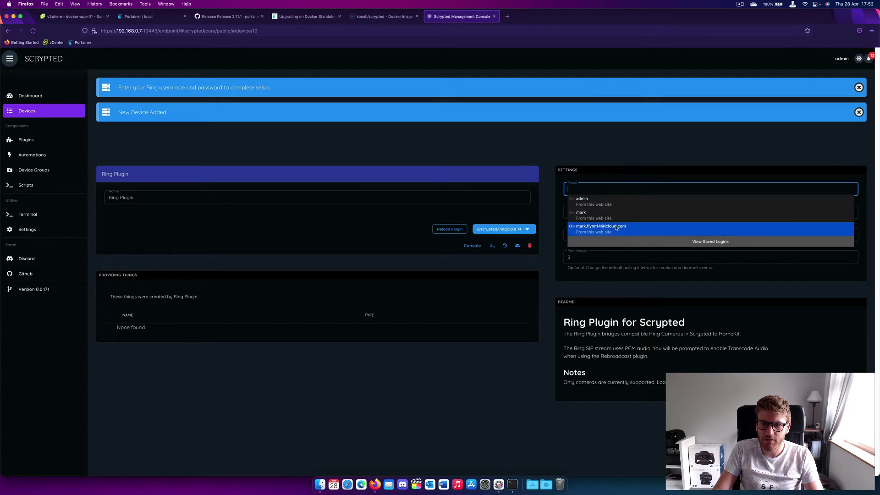
pyautogui.press('Return')
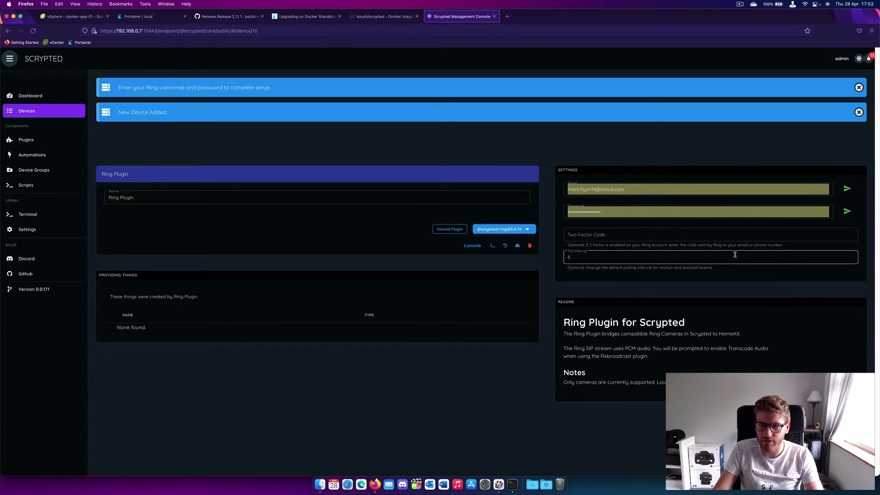
pyautogui.click(846, 189)
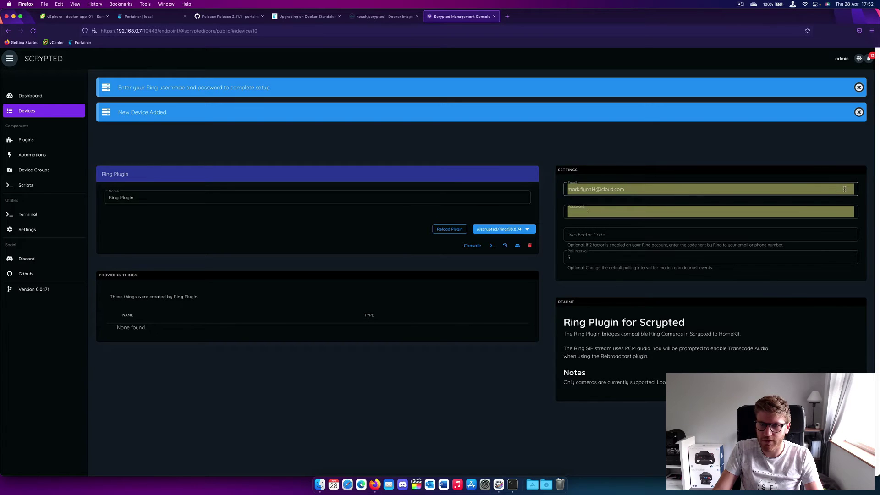
pyautogui.click(627, 211)
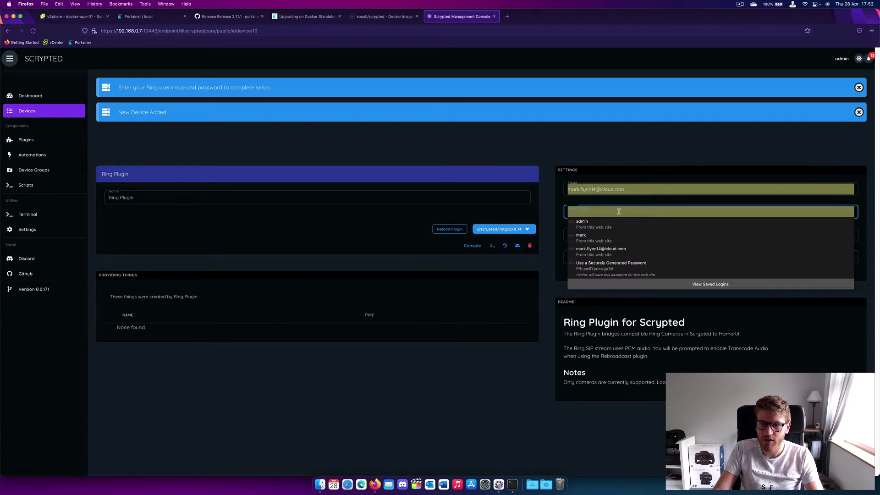
pyautogui.click(609, 251)
pyautogui.click(846, 211)
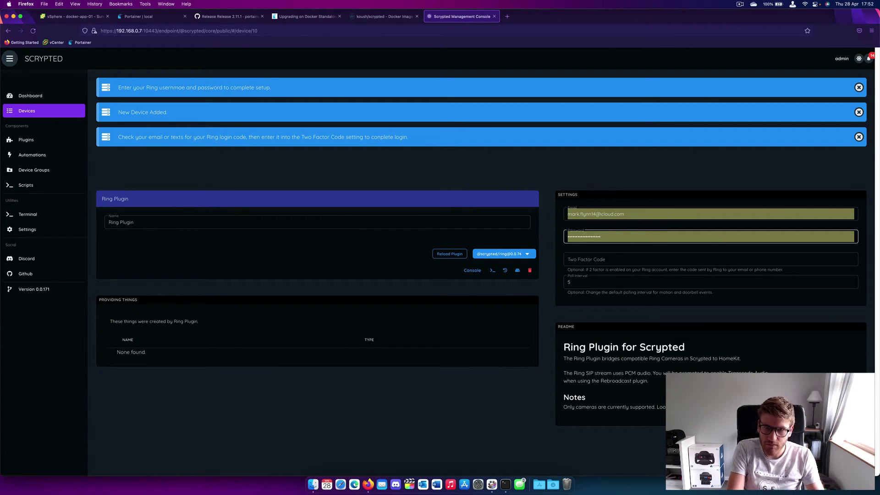
# Step: Enter the two-factor login code to complete the Ring sign-in
pyautogui.click(606, 259)
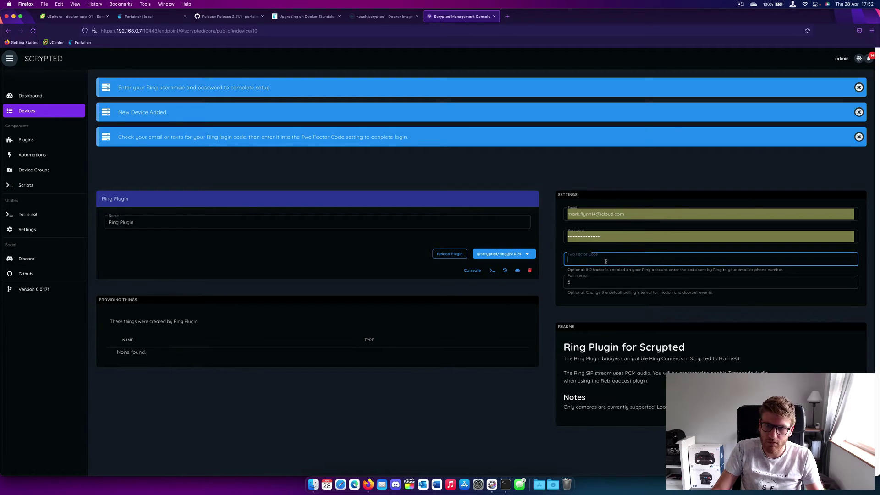
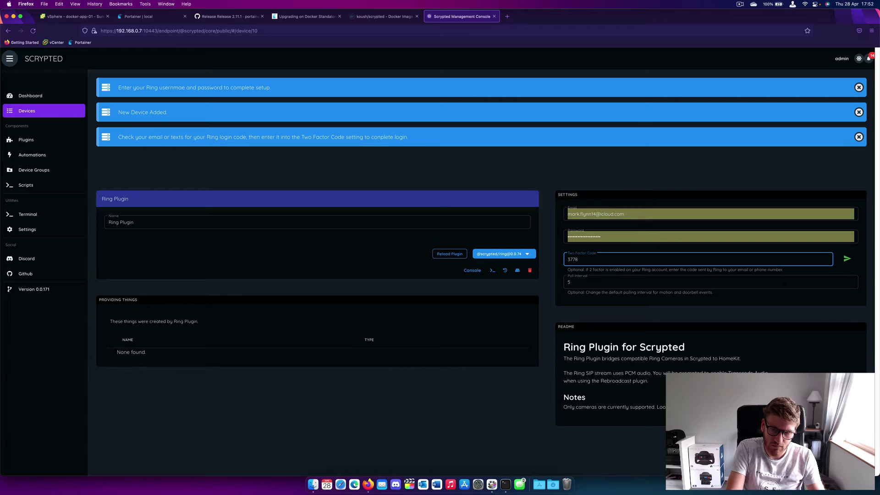
pyautogui.click(846, 258)
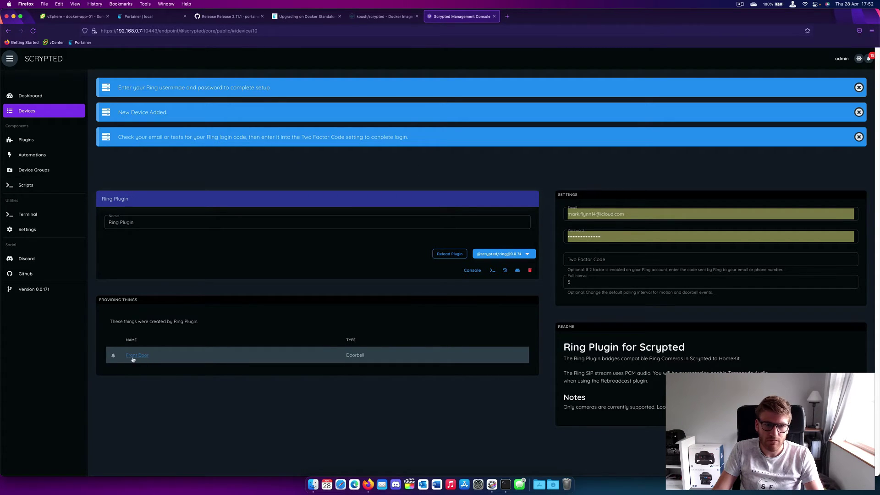
# Step: Dismiss the setup notification banners and open the Front Door doorbell device page
pyautogui.click(859, 87)
pyautogui.click(859, 87)
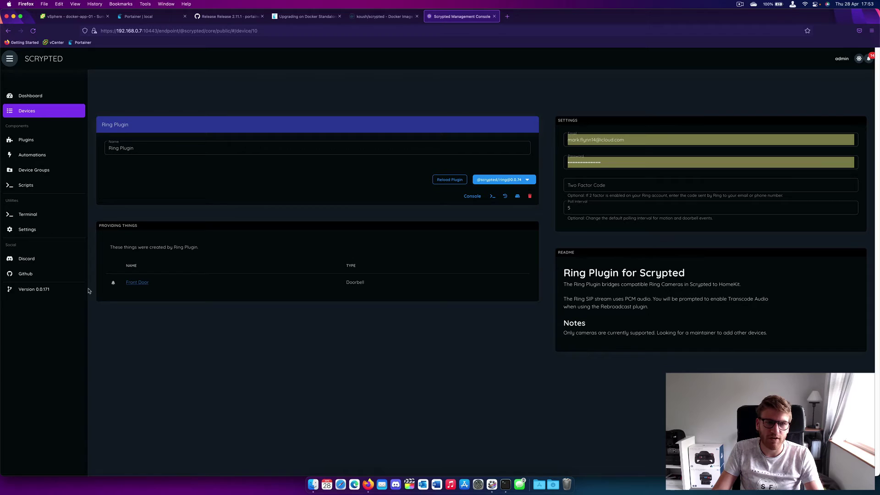
pyautogui.click(137, 281)
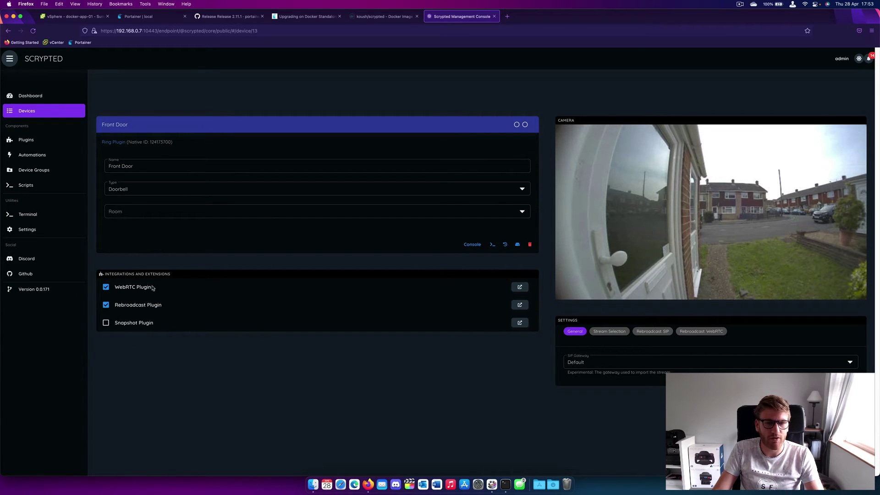
pyautogui.click(26, 139)
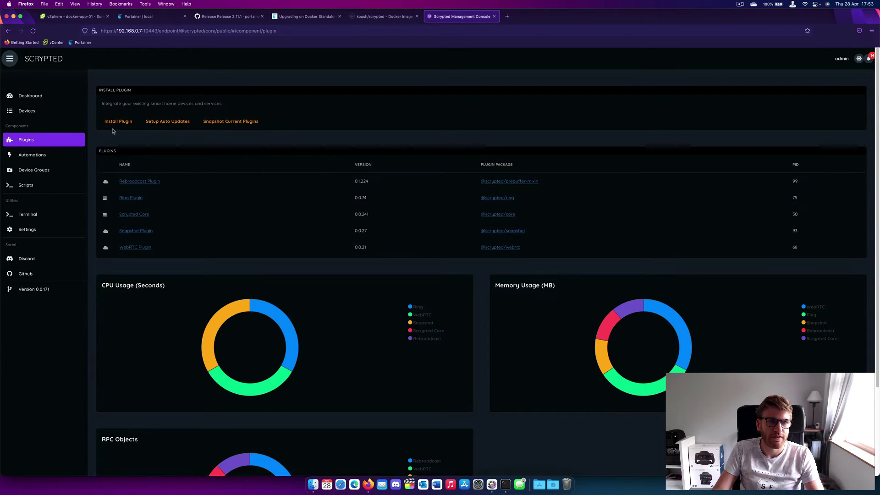
pyautogui.click(114, 122)
pyautogui.click(192, 129)
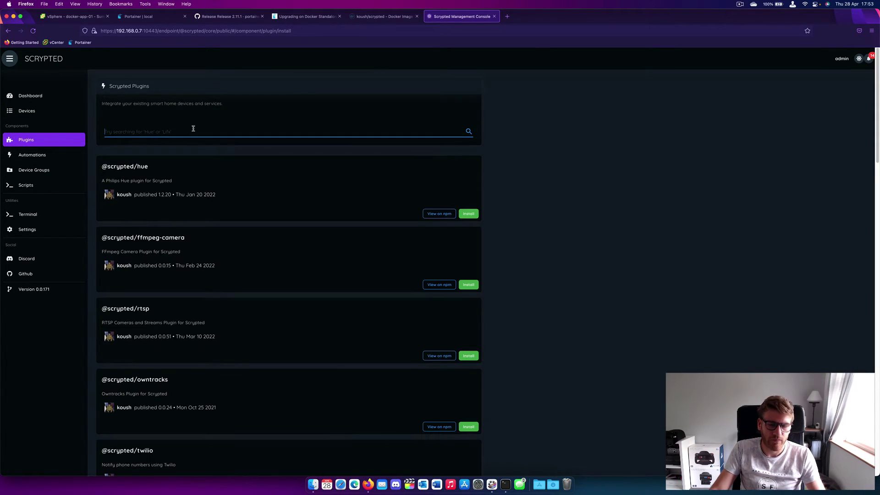
pyautogui.write('homekit')
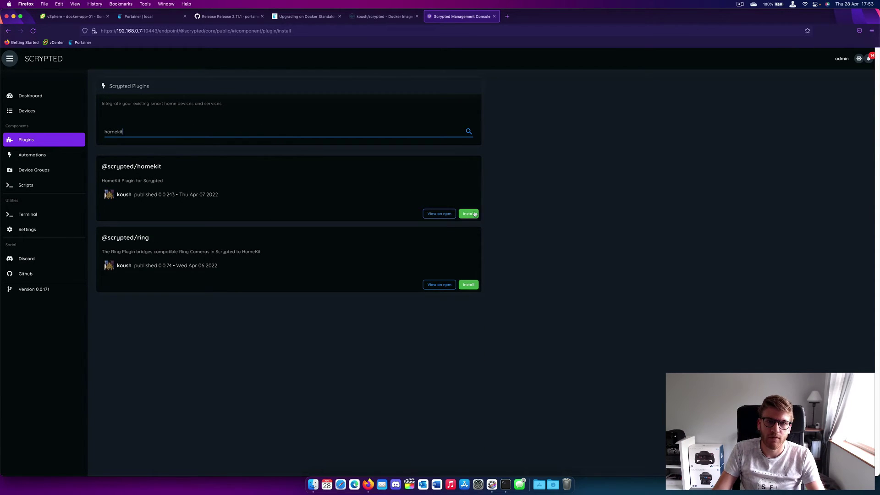
pyautogui.click(468, 214)
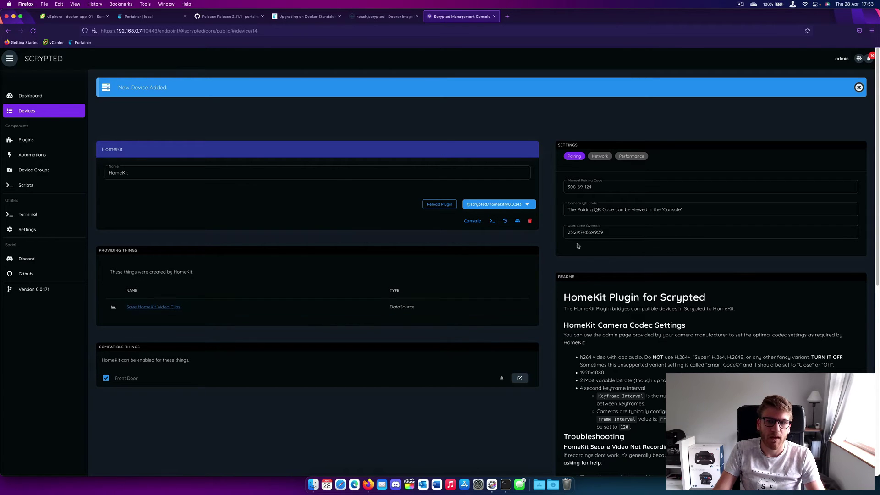
# Step: Uncheck the WebRTC Plugin on the Front Door doorbell's device page
pyautogui.click(28, 112)
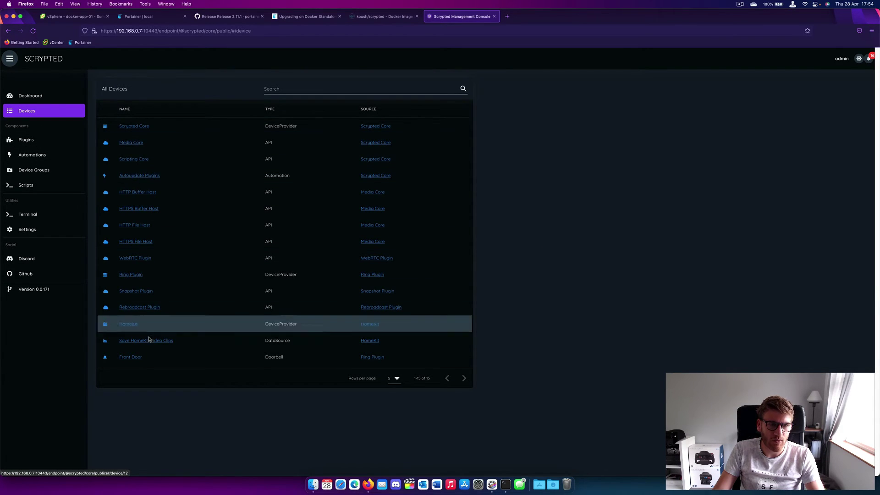
pyautogui.click(131, 356)
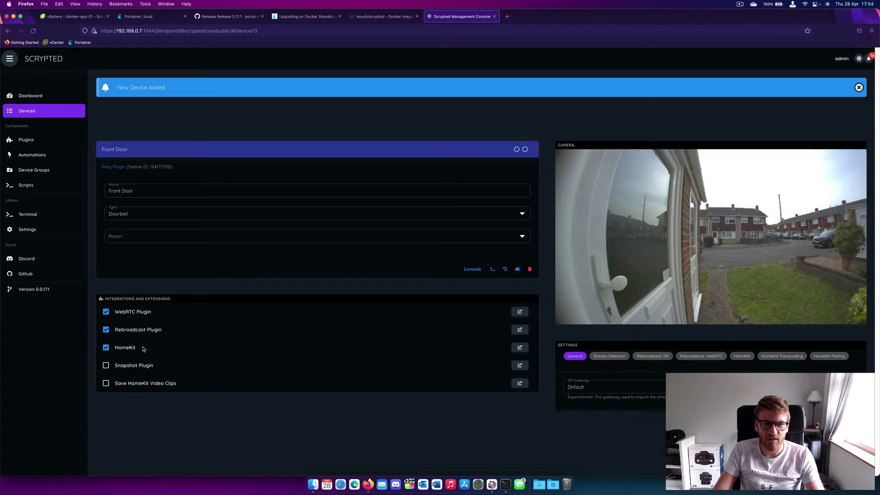
pyautogui.click(106, 312)
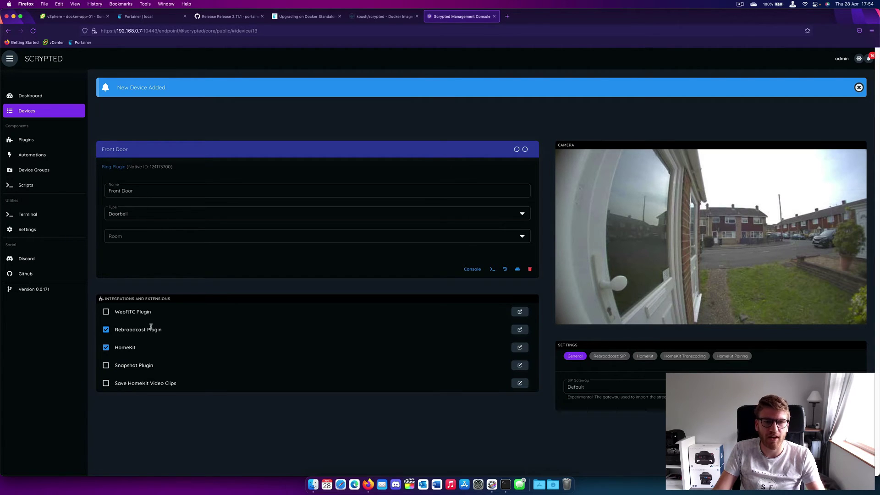
# Step: Check the Rebroadcast Plugin's console log, then go back to All Devices
pyautogui.click(523, 329)
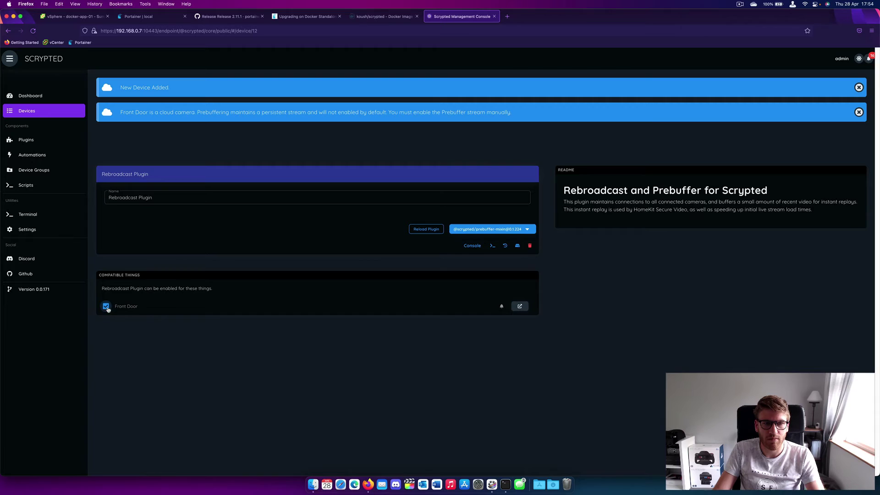
pyautogui.click(473, 246)
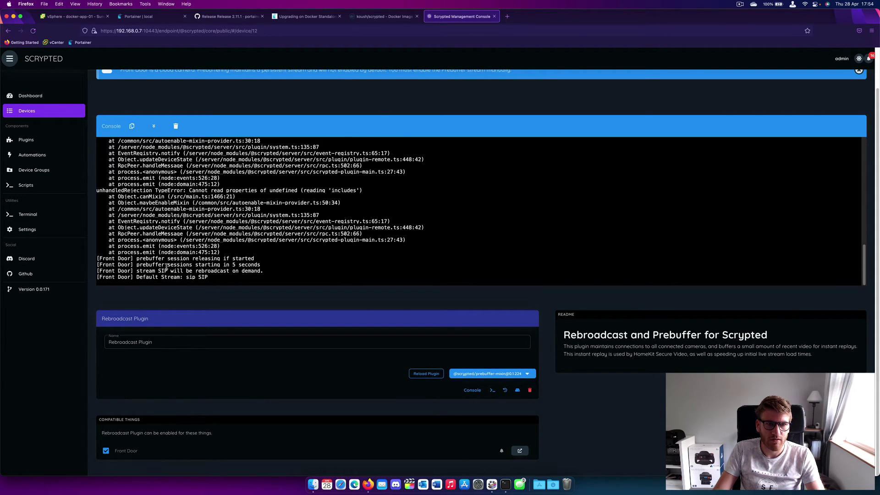
pyautogui.click(83, 109)
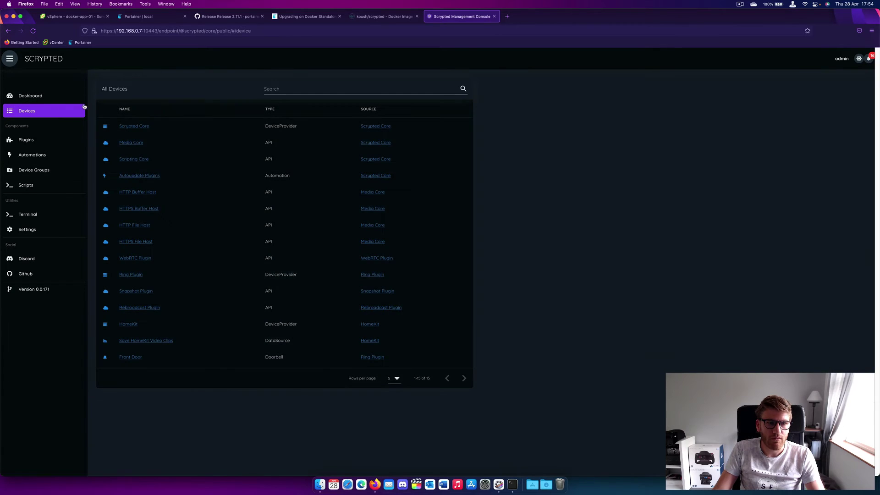
# Step: Open the HomeKit row from the All Devices list
pyautogui.click(132, 326)
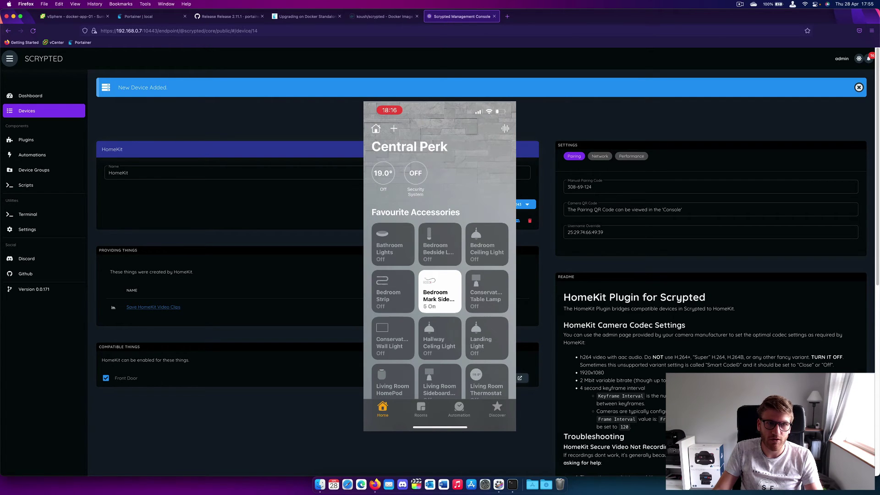
# Step: Show the HomeKit console log displaying the pairing QR code
pyautogui.click(504, 220)
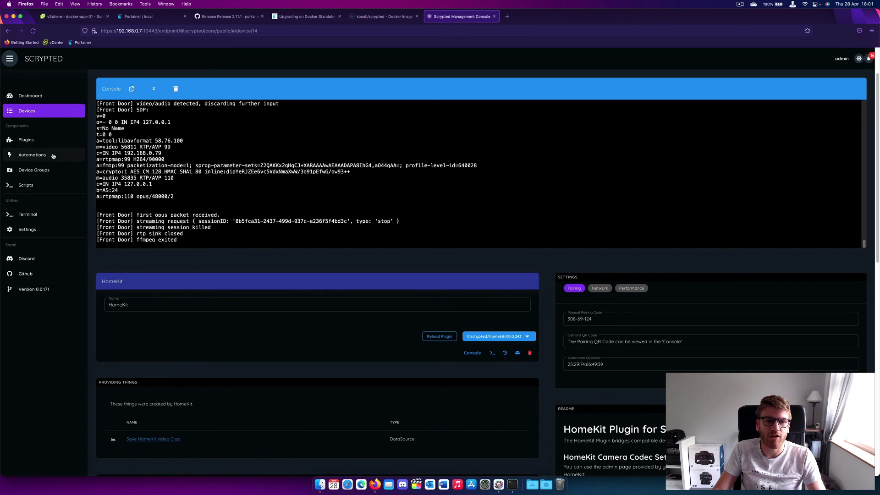
# Step: Check the Dashboard's live Doorbell card, then open the Ring Plugin from Plugins
pyautogui.click(35, 112)
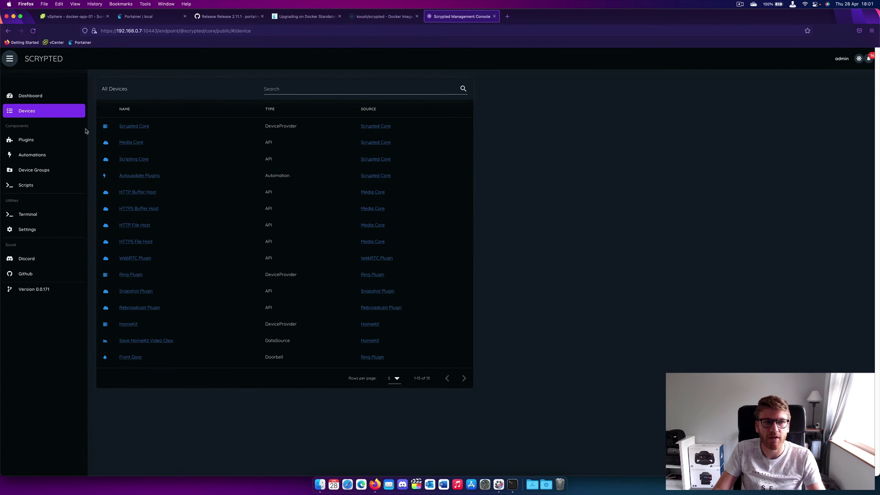
pyautogui.click(69, 139)
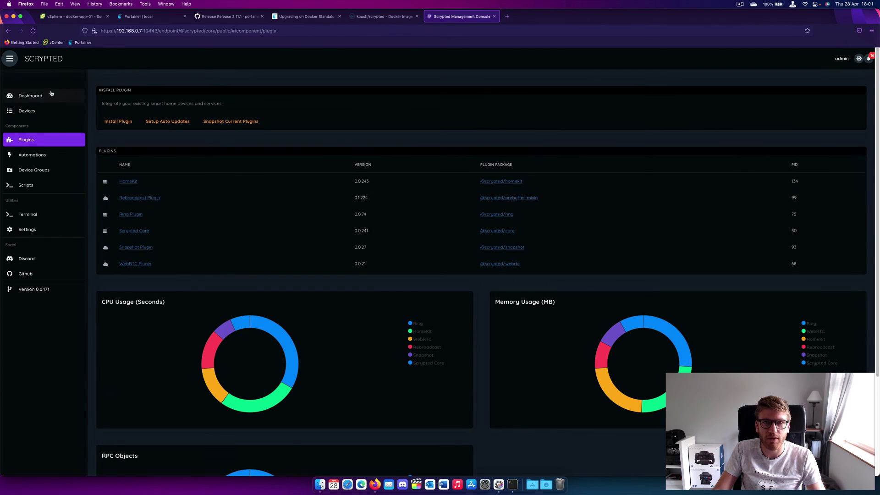
pyautogui.click(30, 96)
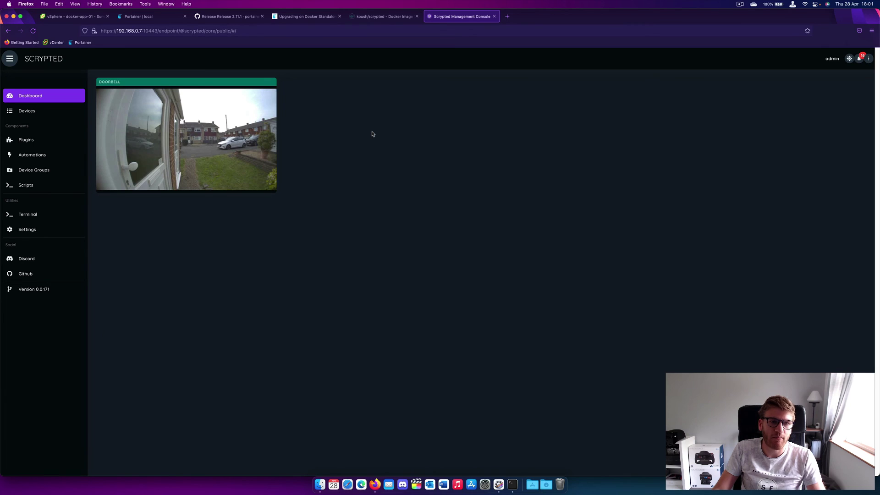
pyautogui.click(51, 140)
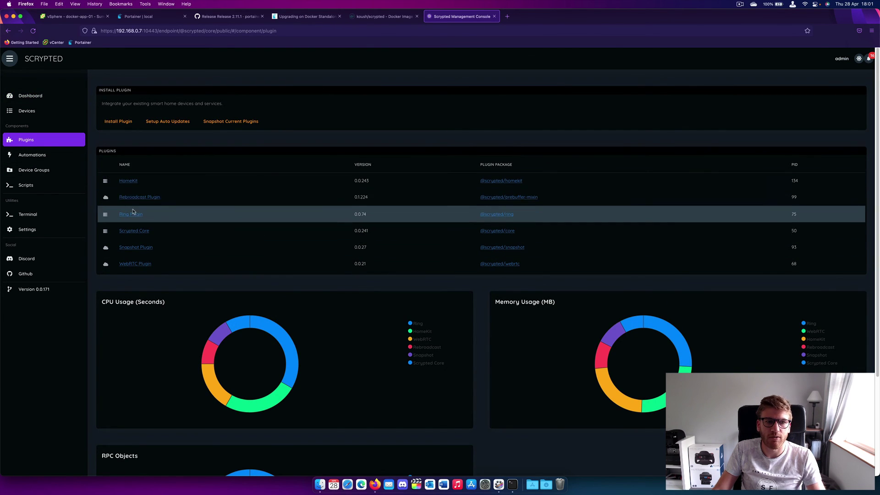
pyautogui.click(132, 214)
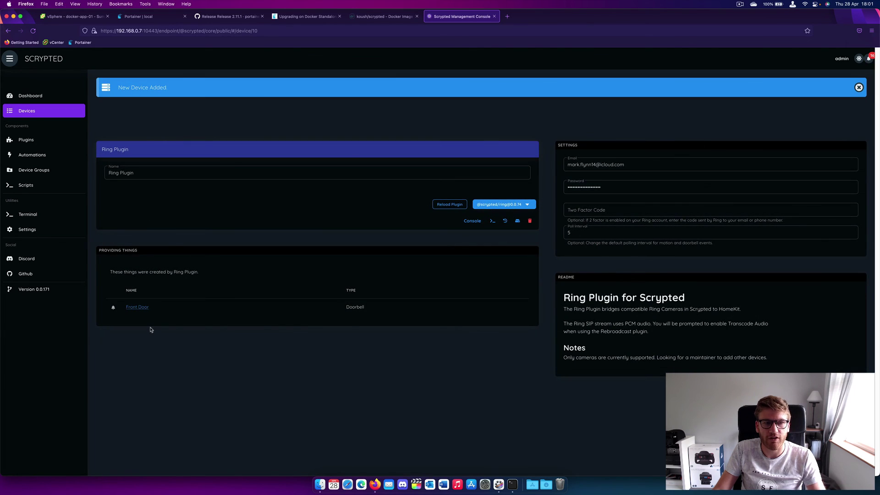
# Step: Open the Front Door doorbell's page, then view the live Doorbell tile on the Dashboard
pyautogui.click(139, 308)
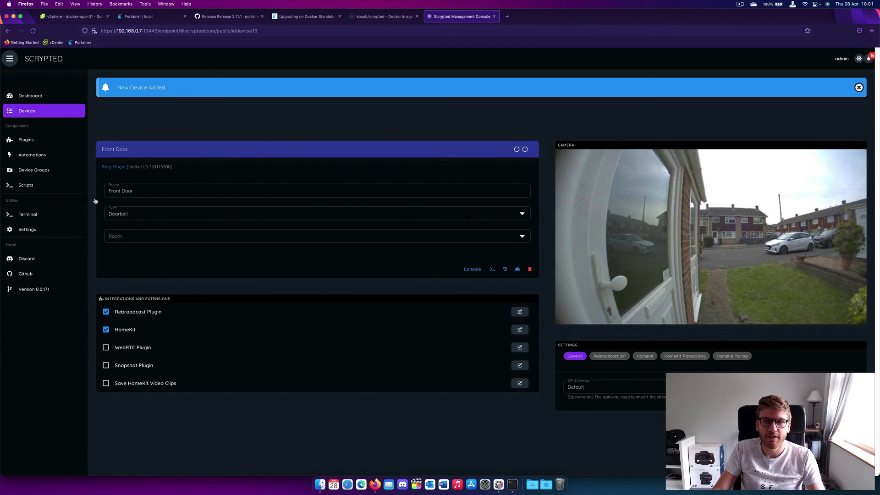
pyautogui.click(37, 97)
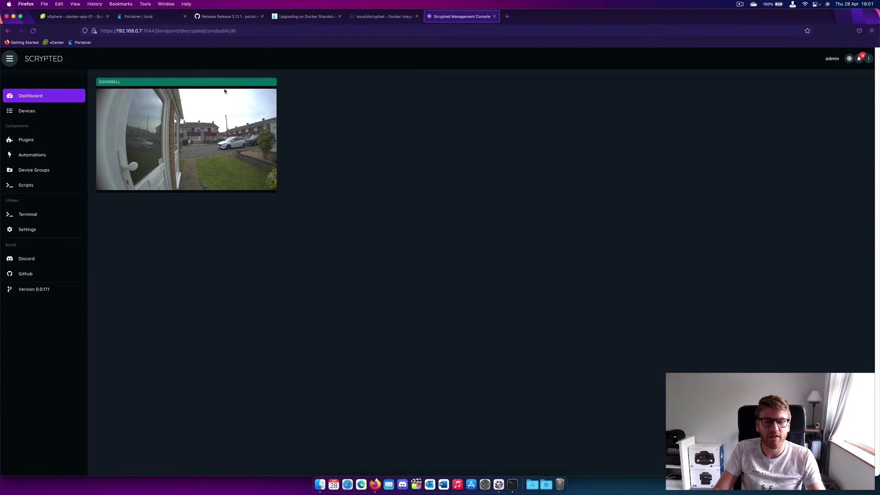